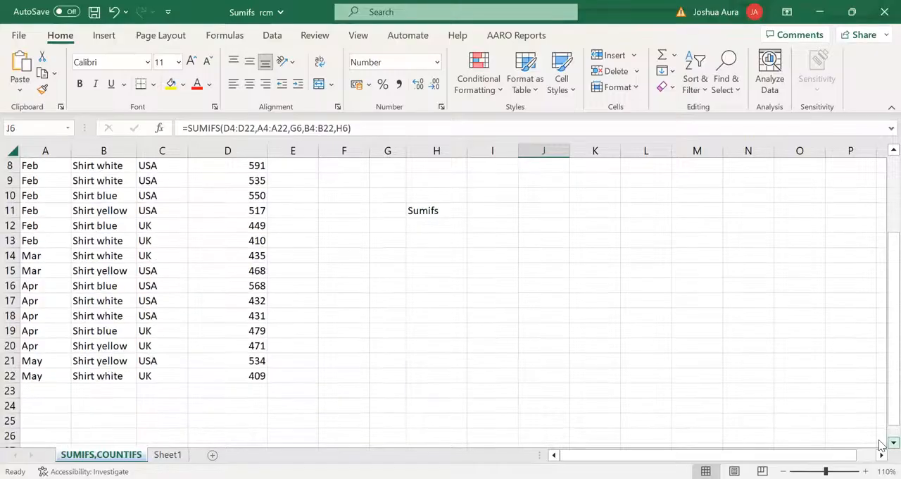
# Total the Sales Revenue range D4:D22 in cell D23 with AutoSum and make the total bold
pyautogui.click(249, 391)
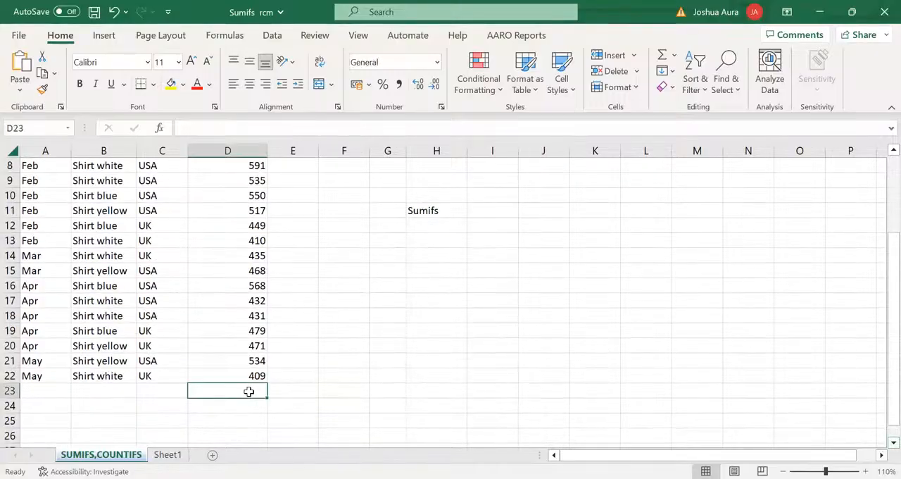
pyautogui.click(893, 150)
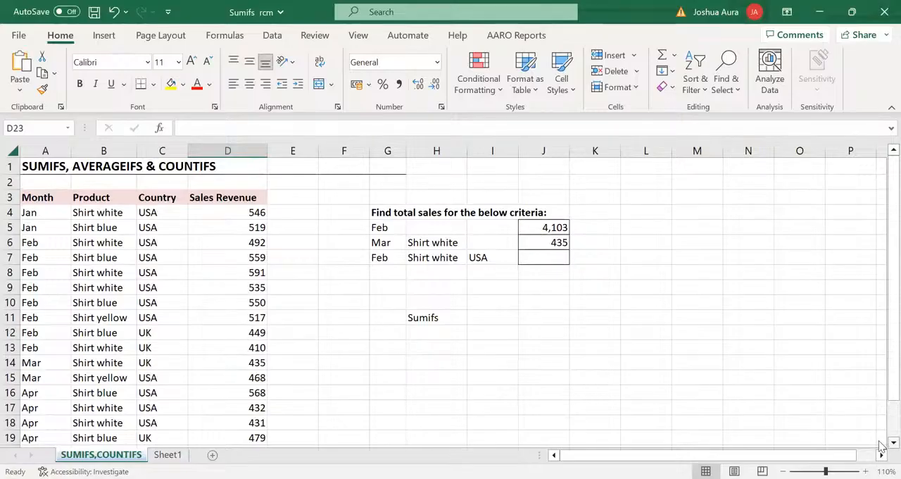
pyautogui.scroll(-3, 880, 445)
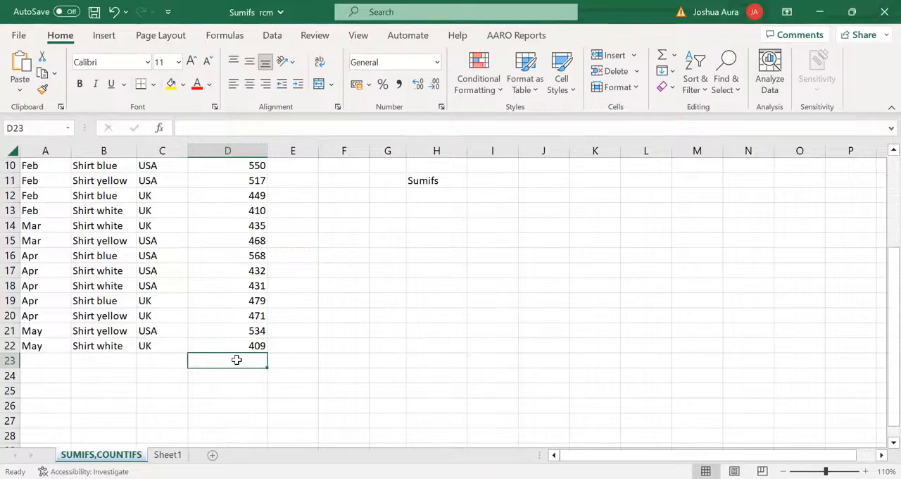
pyautogui.write('=')
pyautogui.hotkey('alt', '=')
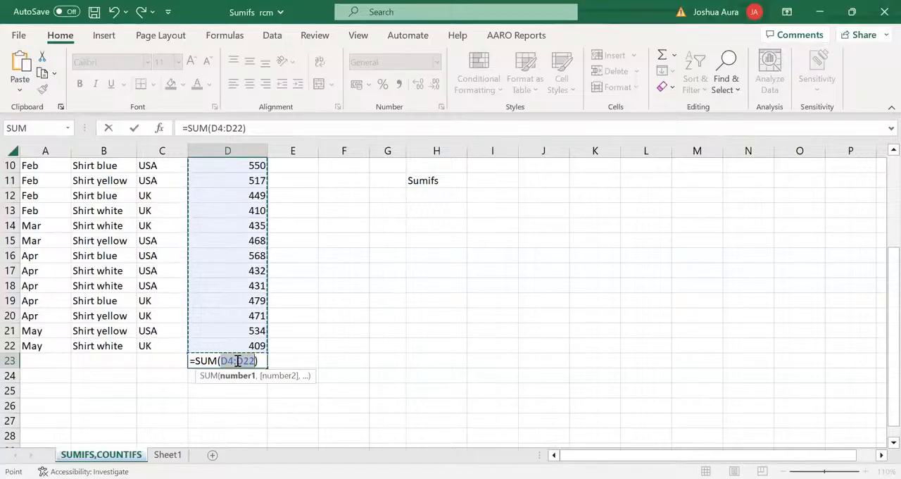
pyautogui.press('Return')
pyautogui.click(238, 361)
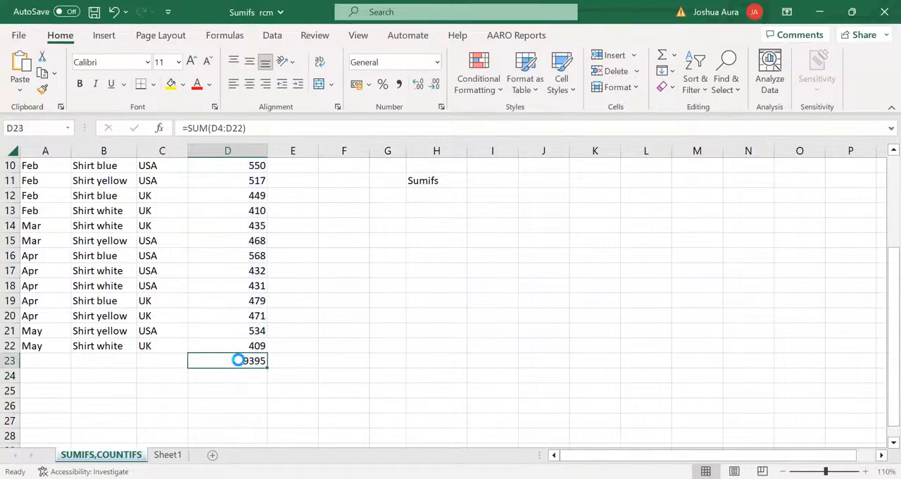
pyautogui.hotkey('ctrl', 'b')
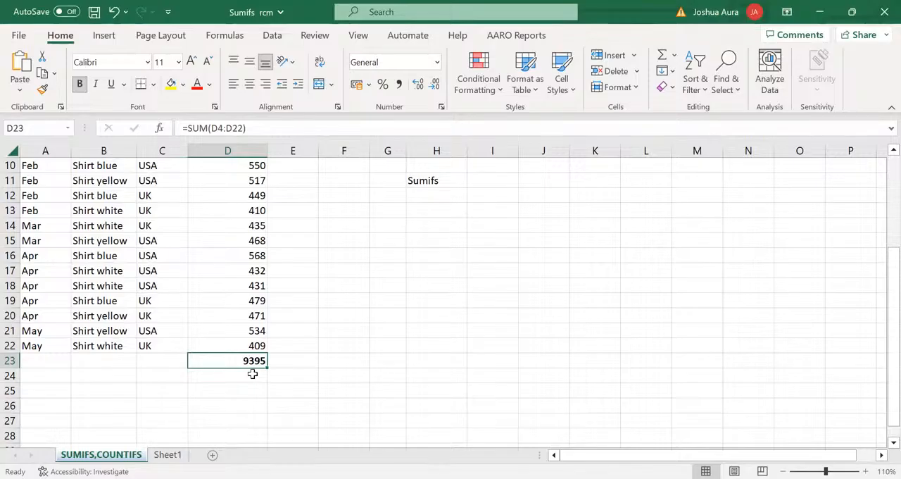
# Enter the shortcut note "ALT =" in cell H21
pyautogui.click(420, 332)
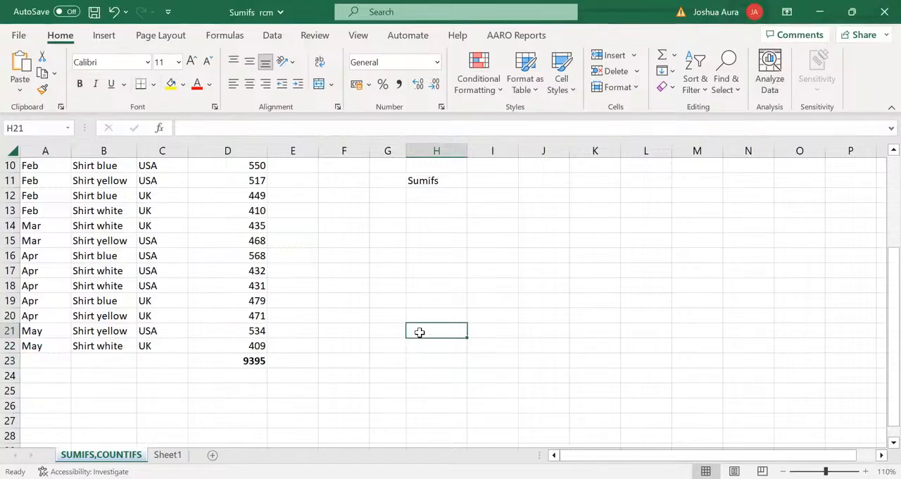
pyautogui.write('A')
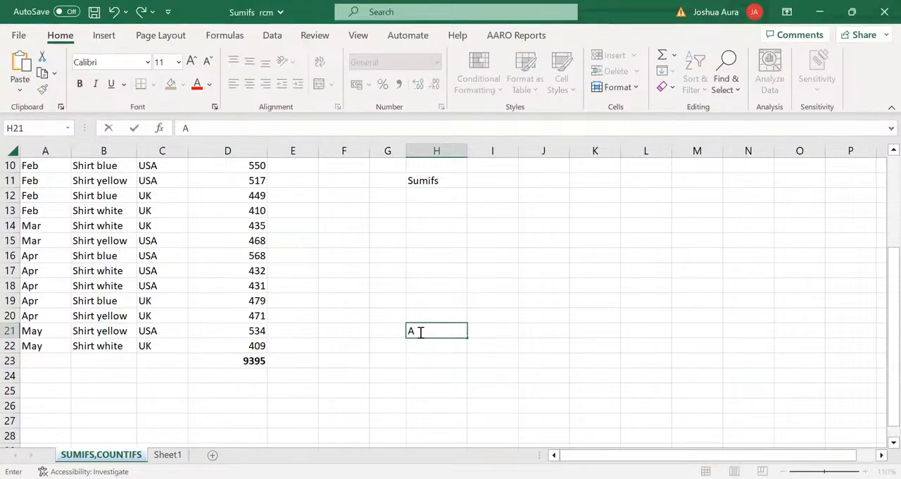
pyautogui.write('LT')
pyautogui.write('=')
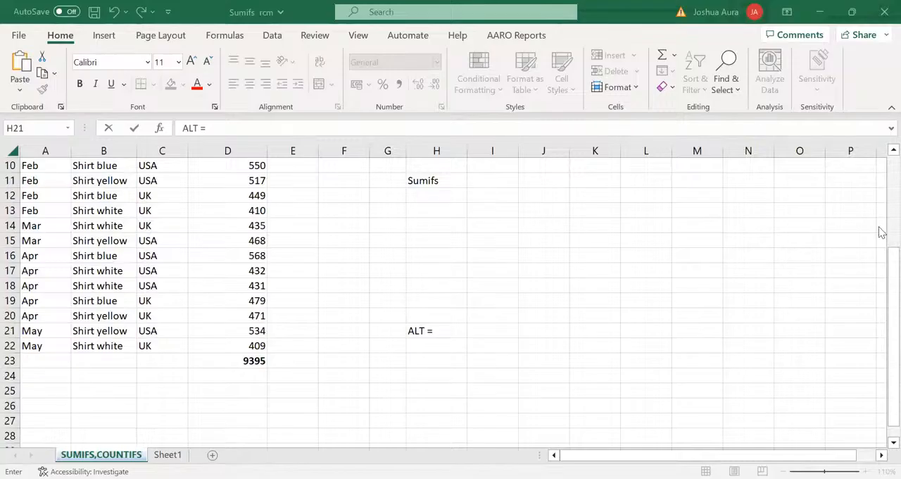
# Delete the Sales Revenue total from cell D23
pyautogui.click(879, 263)
pyautogui.moveTo(879, 266); pyautogui.dragTo(879, 171)
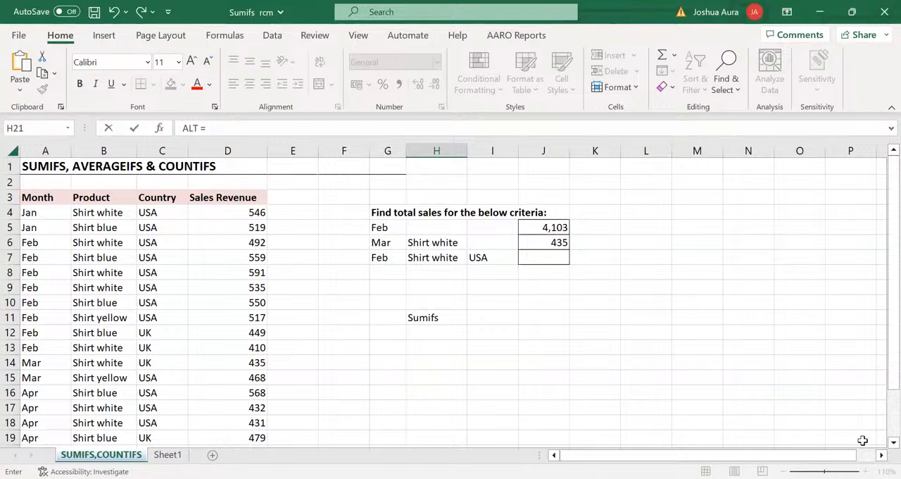
pyautogui.scroll(-2, 880, 446)
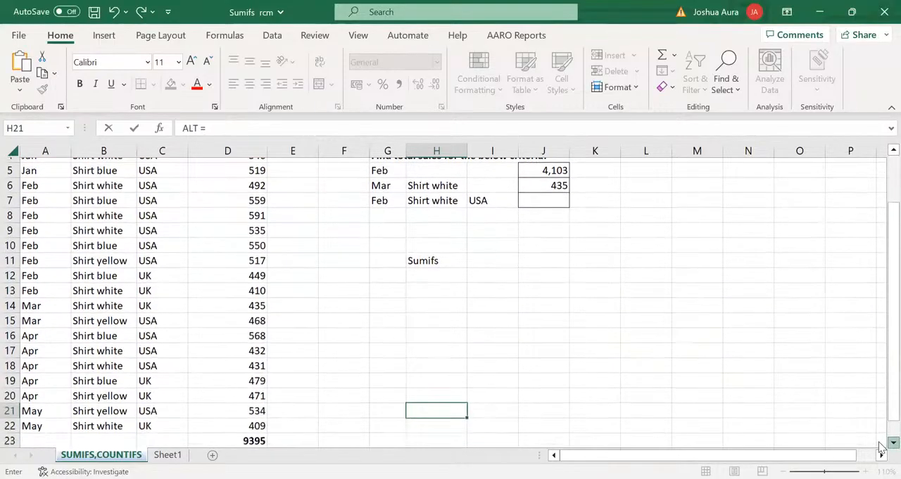
pyautogui.click(247, 435)
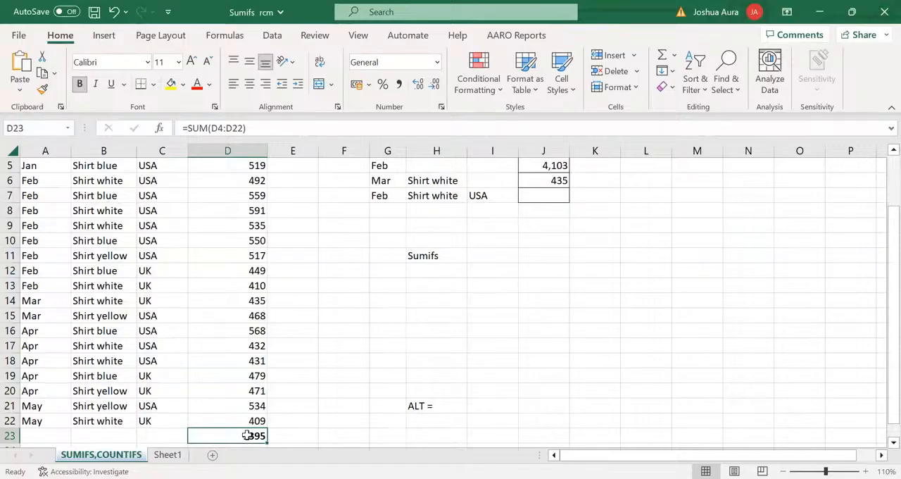
pyautogui.press('Delete')
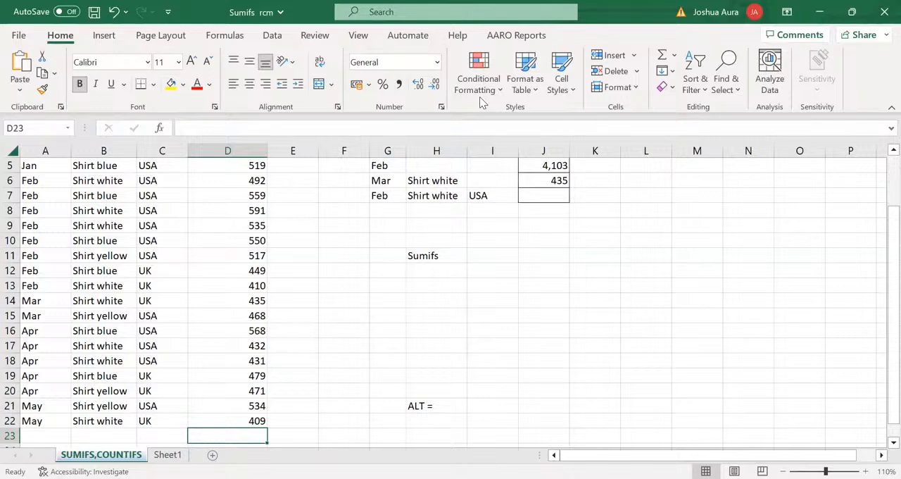
# Insert the AutoSum formula =SUM(D4:D22) in cell D23 again
pyautogui.hotkey('alt', 'Tab')
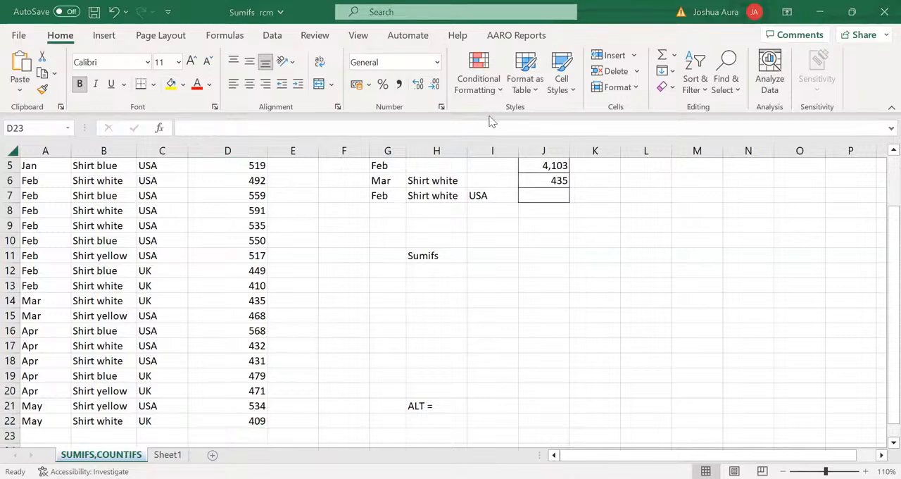
pyautogui.click(240, 435)
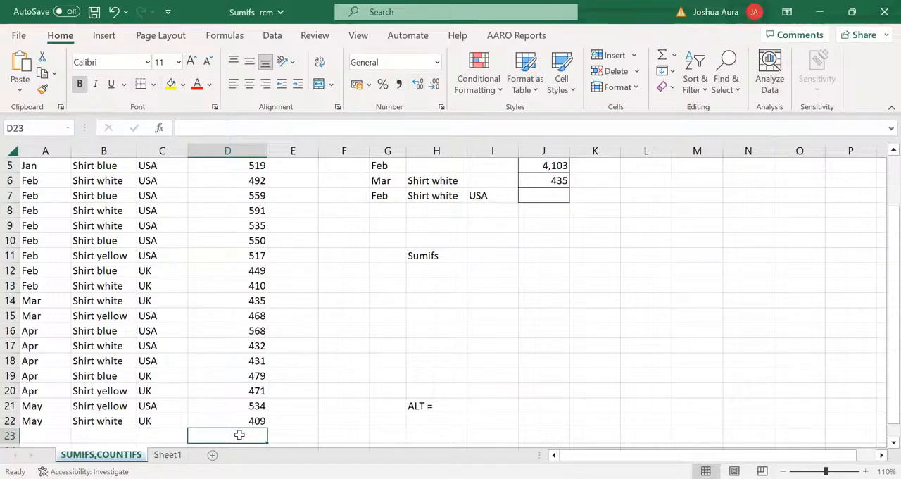
pyautogui.hotkey('alt', '=')
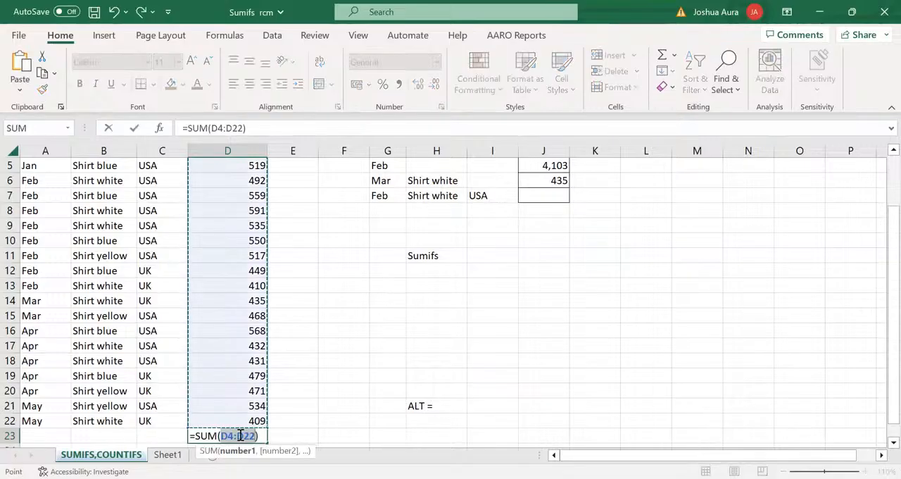
pyautogui.press('Return')
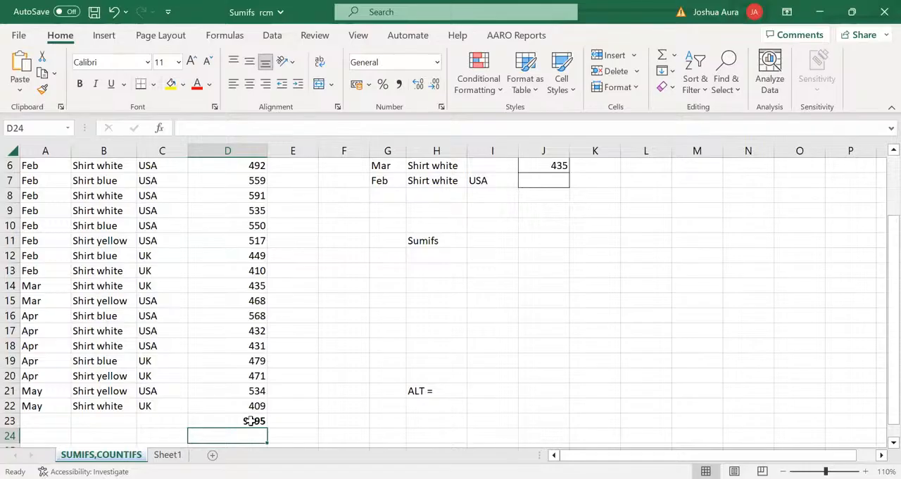
pyautogui.click(252, 420)
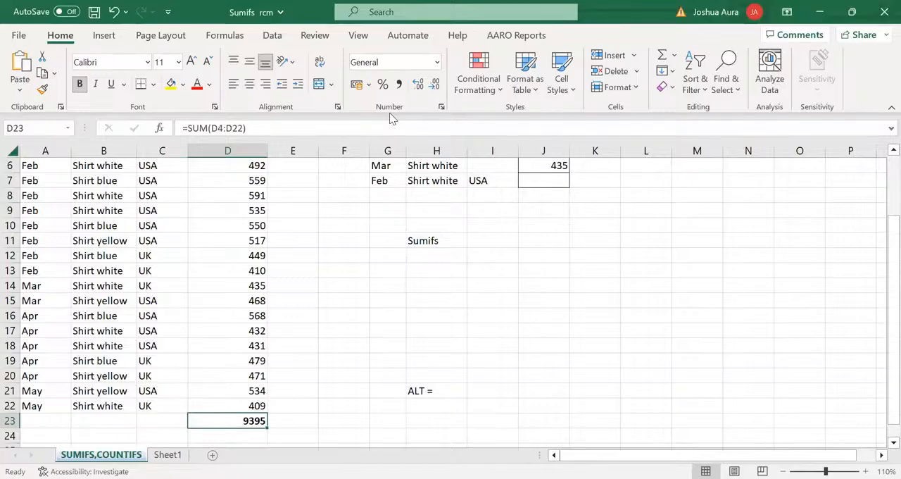
# Inspect the formula in cell D23, clear the cell, and recreate =SUM(D4:D22) there with AutoSum
pyautogui.hotkey('alt', 'Tab')
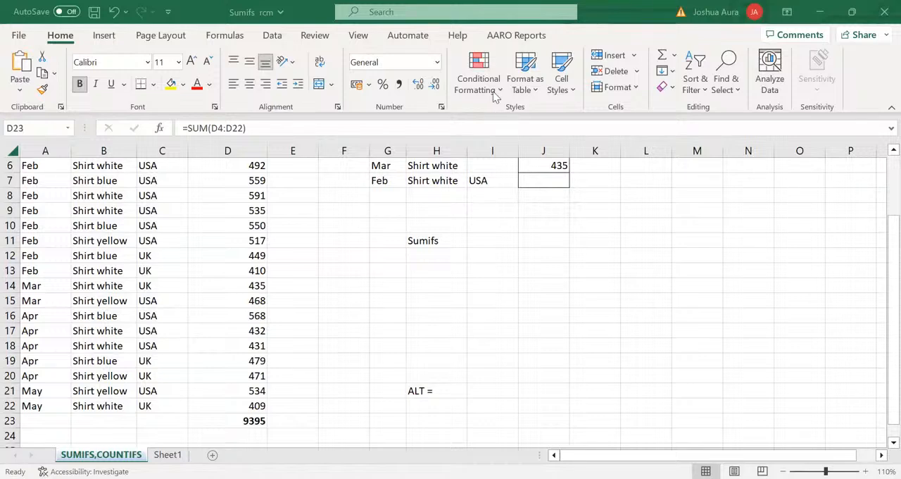
pyautogui.doubleClick(246, 420)
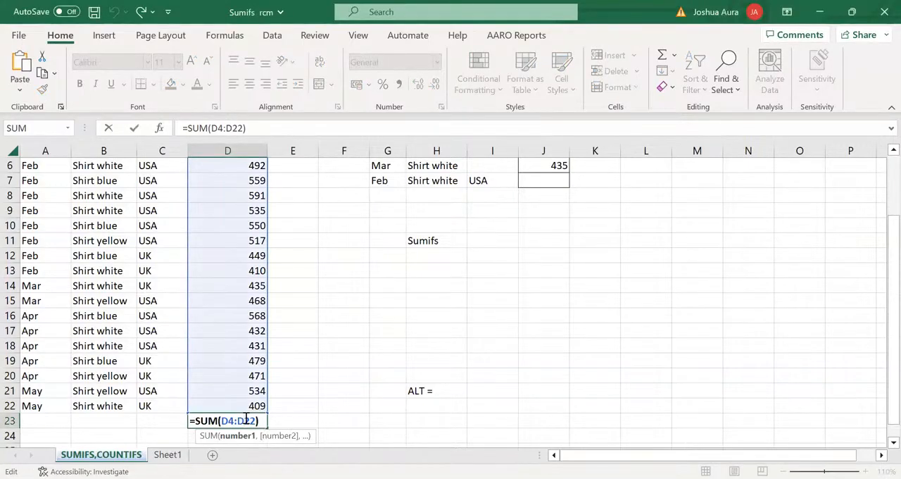
pyautogui.press('Escape')
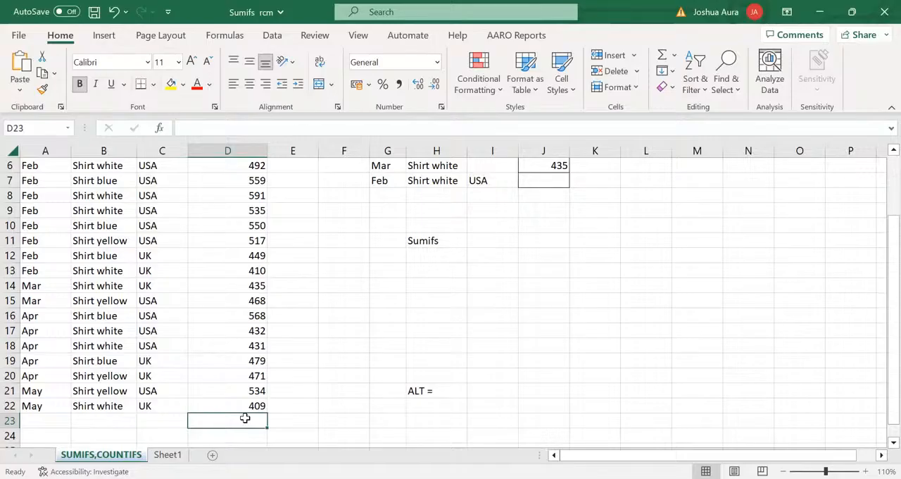
pyautogui.hotkey('alt', '=')
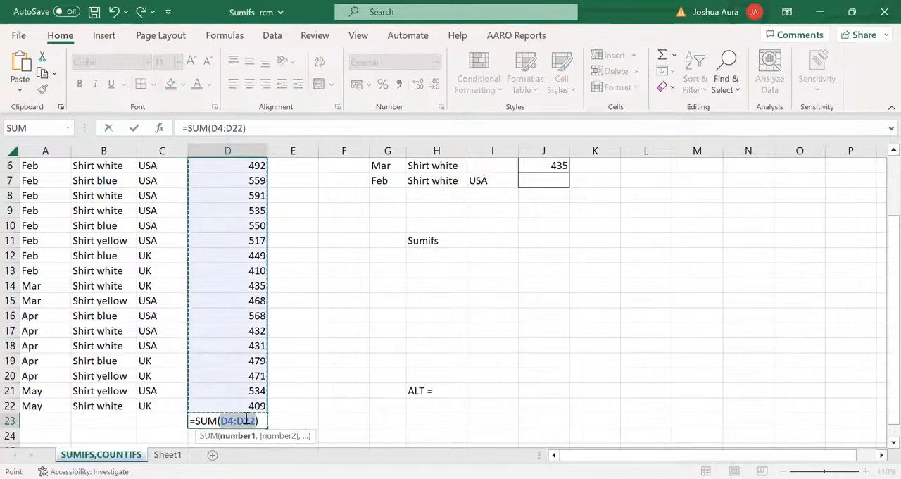
pyautogui.press('Return')
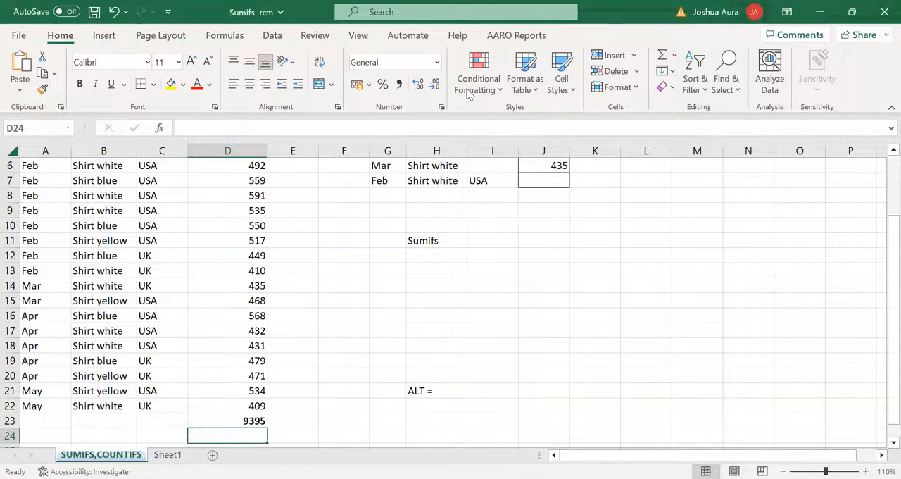
pyautogui.hotkey('alt', 'Tab')
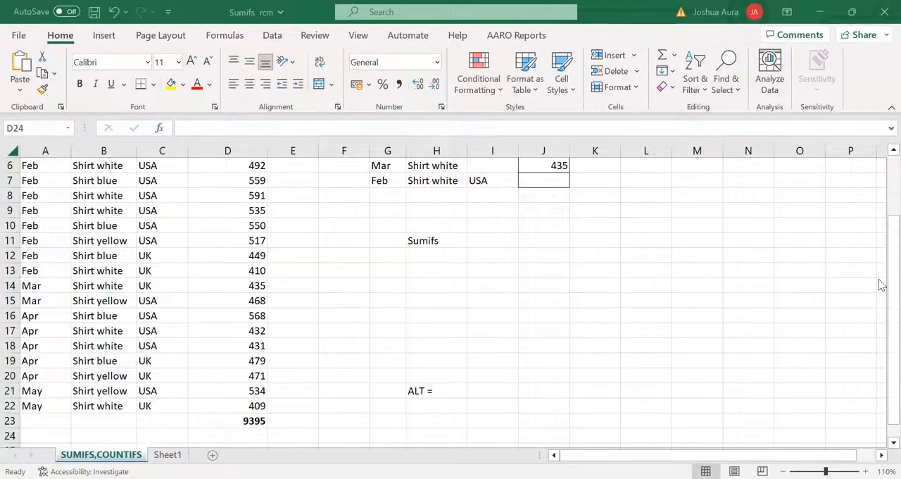
# Enter the label "Feb" in cell H12, directly below the Sumifs heading
pyautogui.click(880, 219)
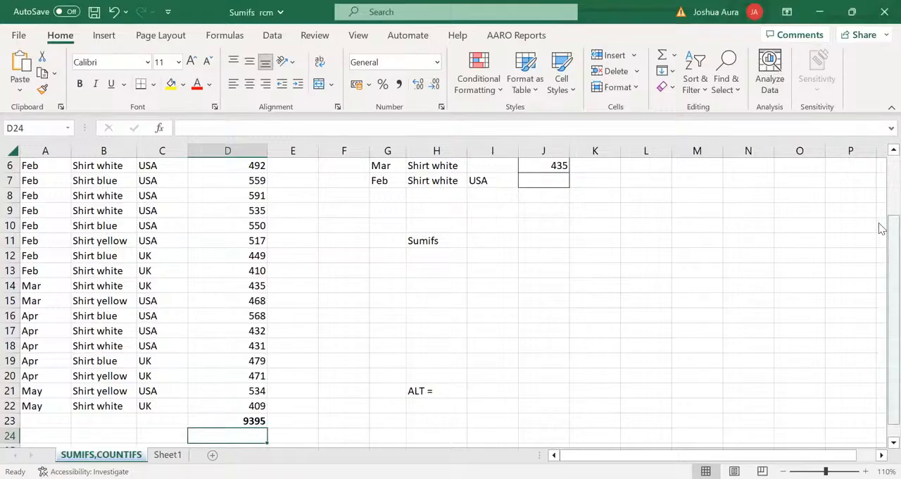
pyautogui.moveTo(880, 228); pyautogui.dragTo(882, 160)
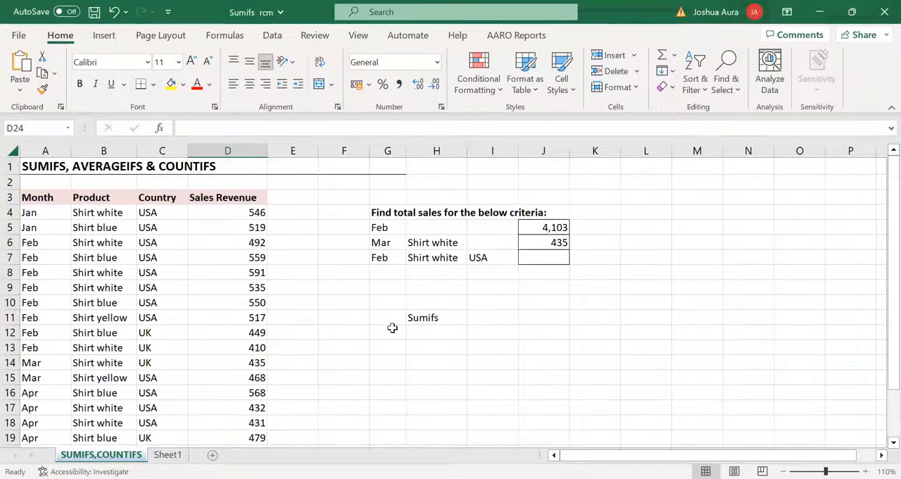
pyautogui.click(426, 332)
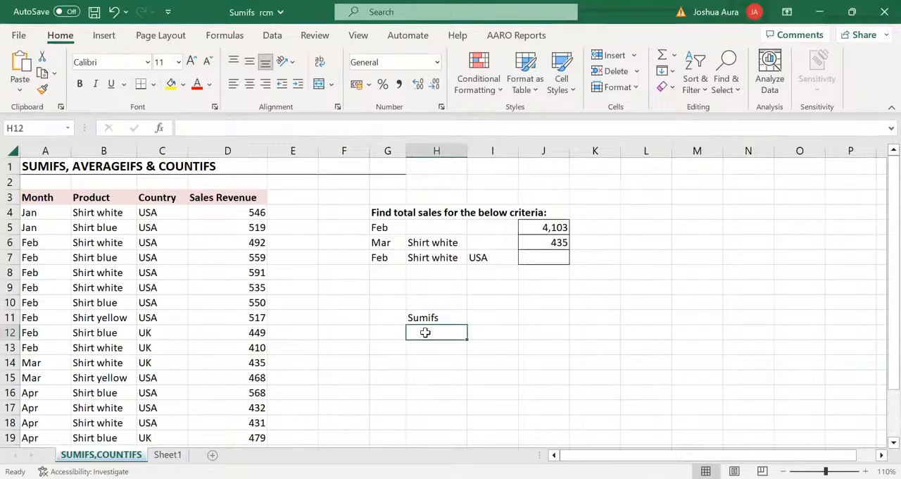
pyautogui.write('Feb')
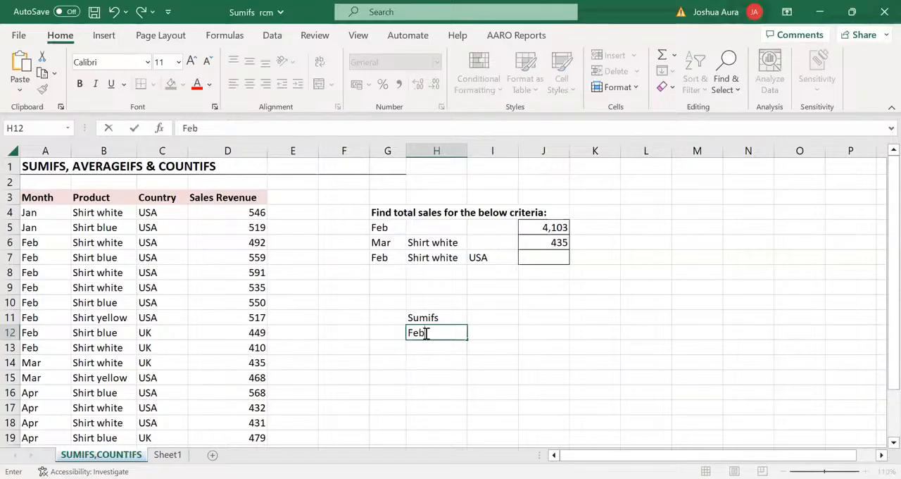
# Add the February revenues cell by cell in cell I12 with the formula =D6+D7+D8+D9+D10+D11+D12+D13
pyautogui.click(490, 340)
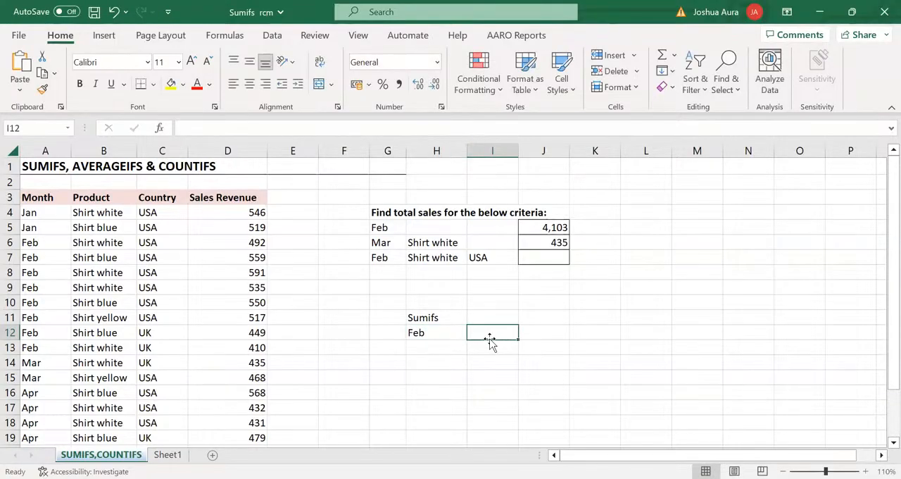
pyautogui.write('=')
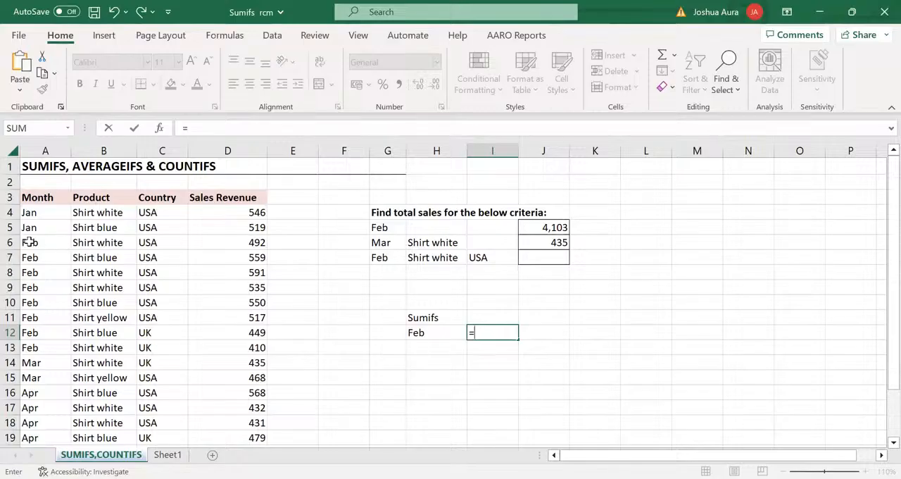
pyautogui.click(257, 242)
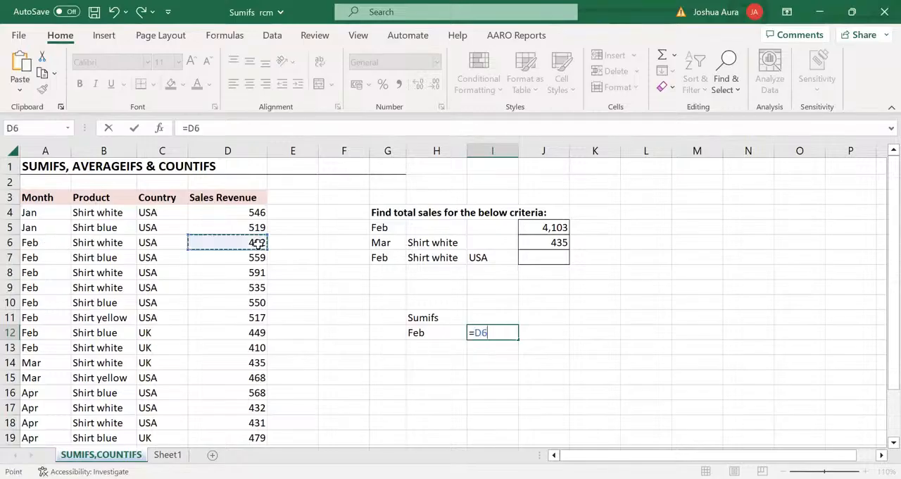
pyautogui.write('+')
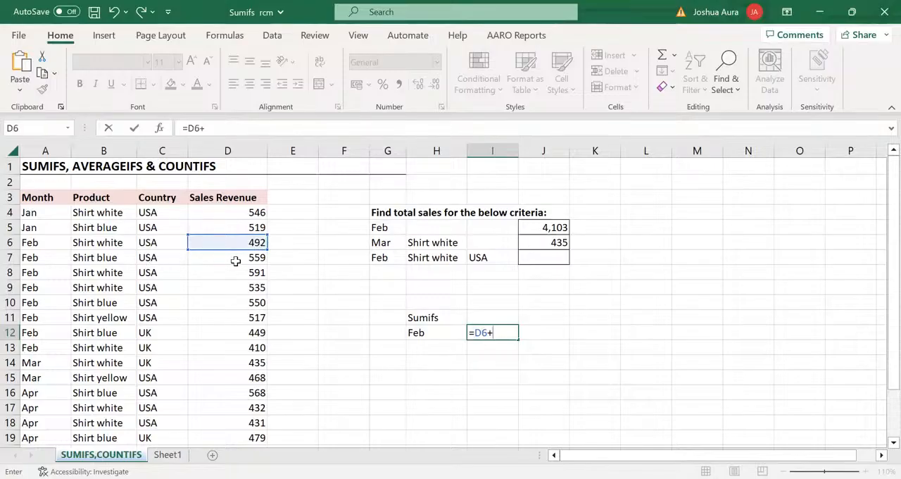
pyautogui.click(262, 258)
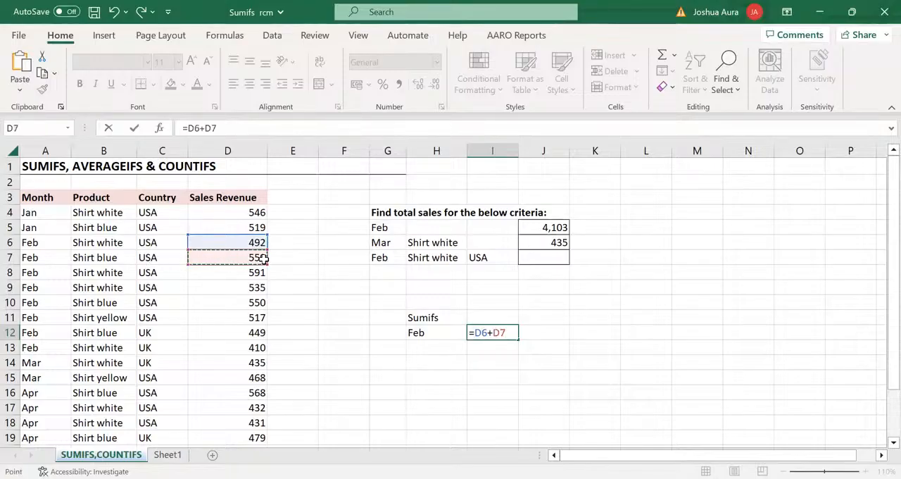
pyautogui.write('+')
pyautogui.click(260, 274)
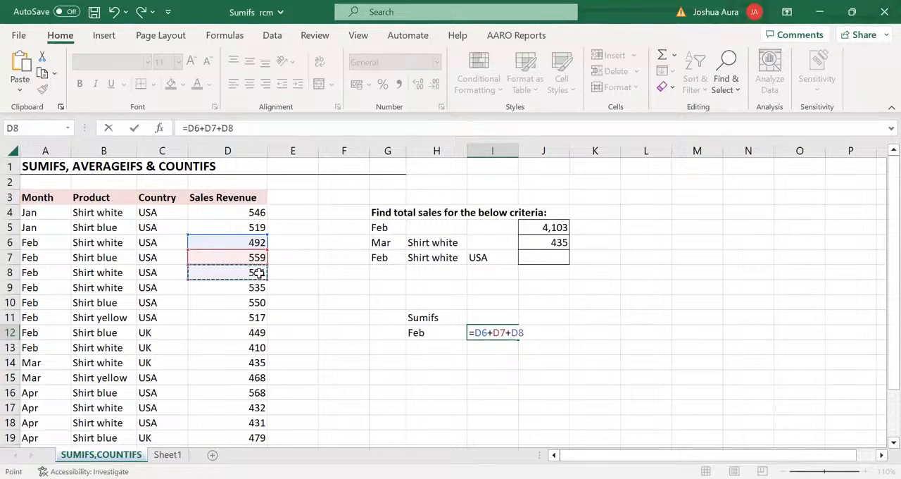
pyautogui.write('+')
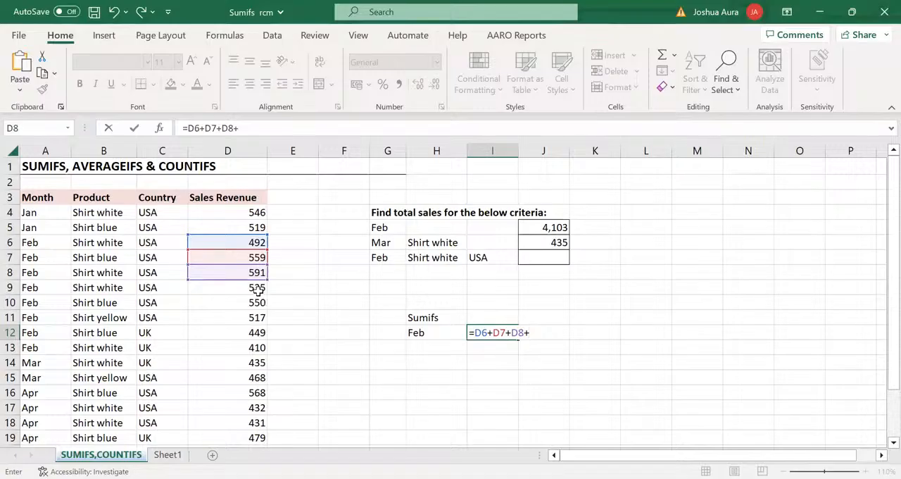
pyautogui.click(259, 290)
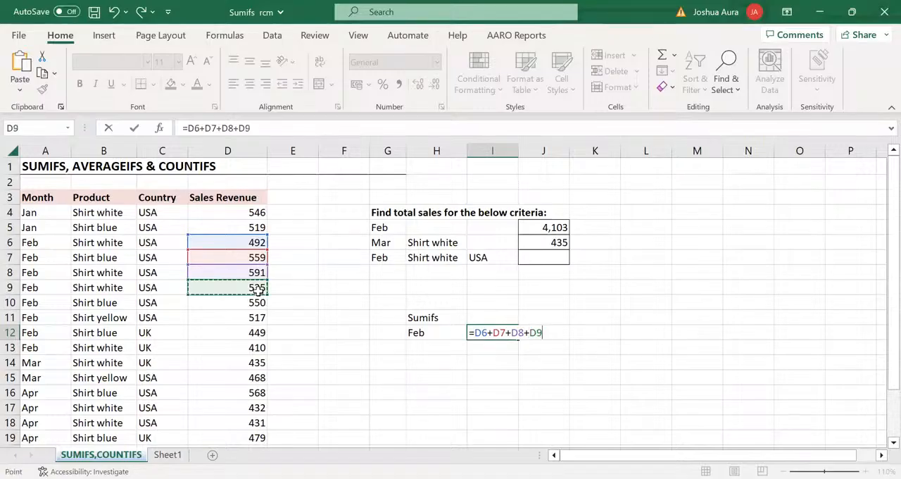
pyautogui.write('+')
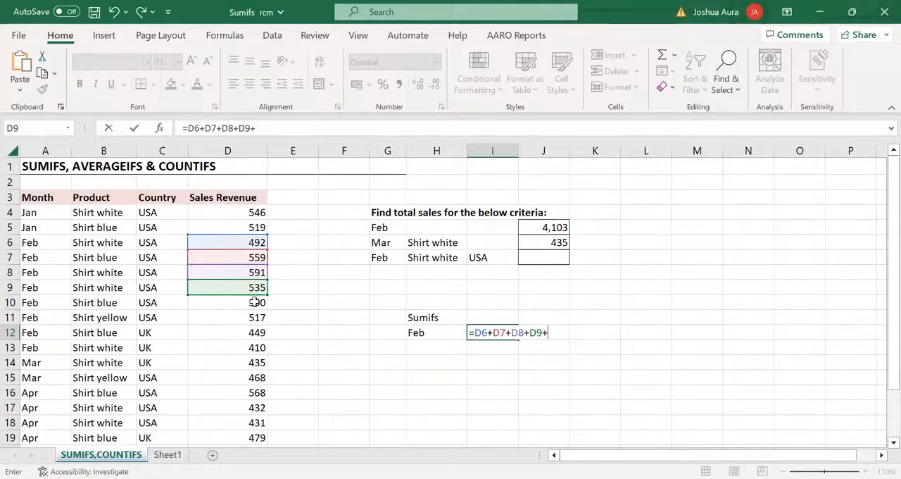
pyautogui.click(256, 302)
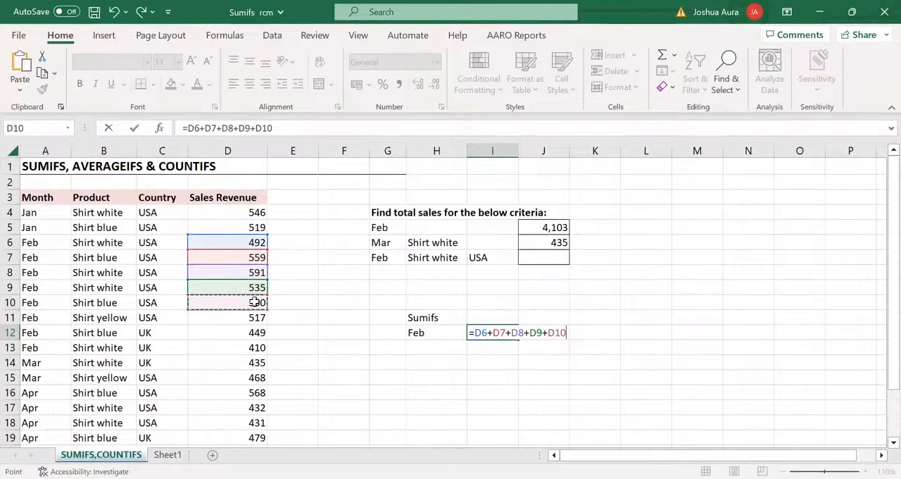
pyautogui.write('+')
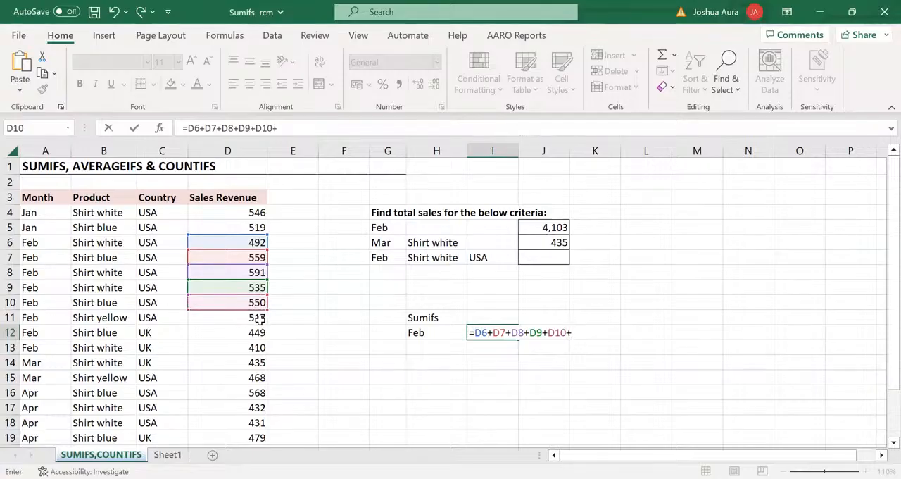
pyautogui.click(260, 318)
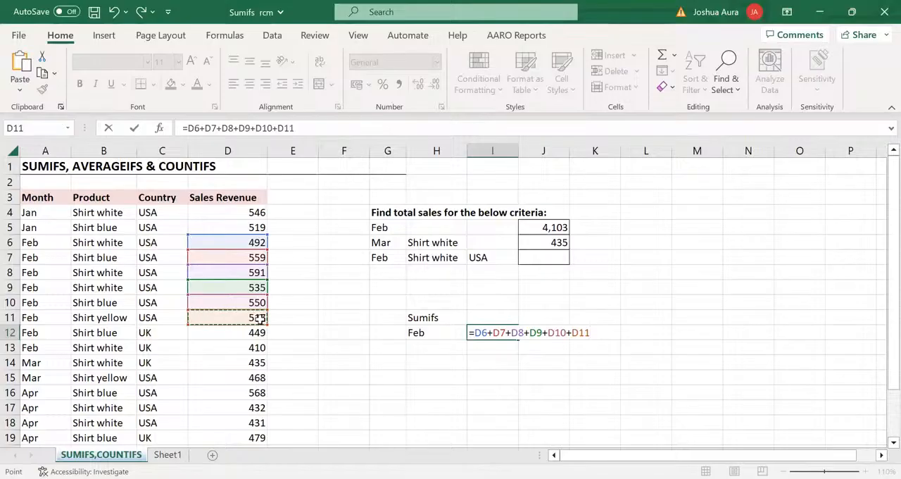
pyautogui.write('+')
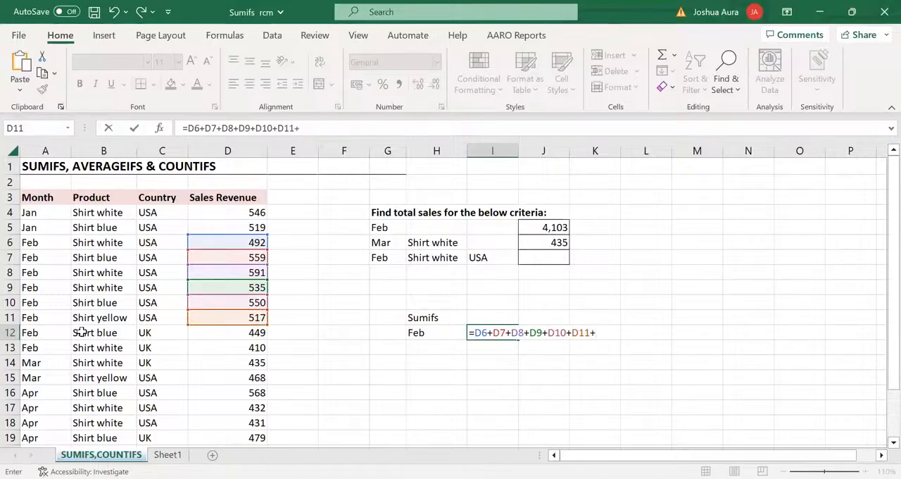
pyautogui.click(259, 333)
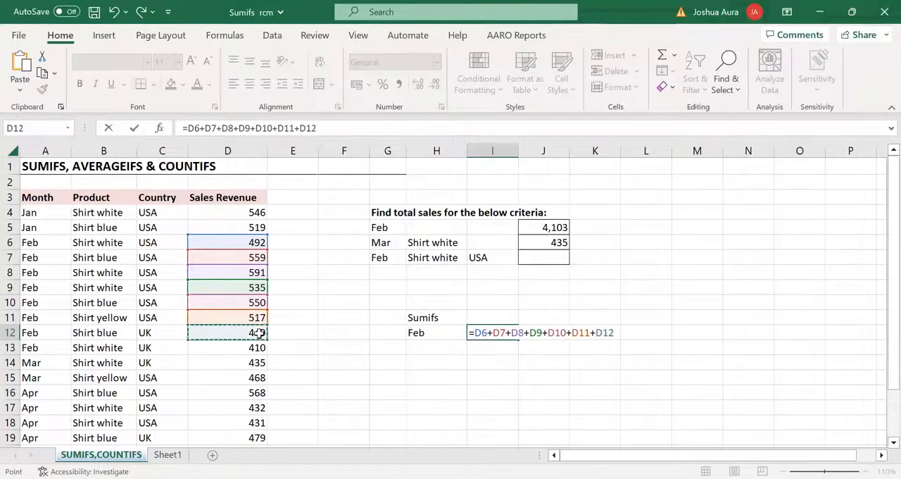
pyautogui.write('+')
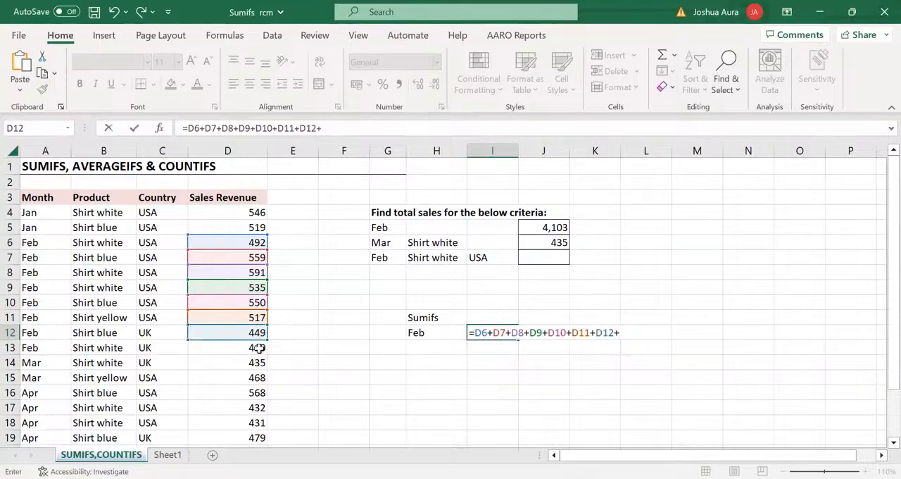
pyautogui.click(260, 348)
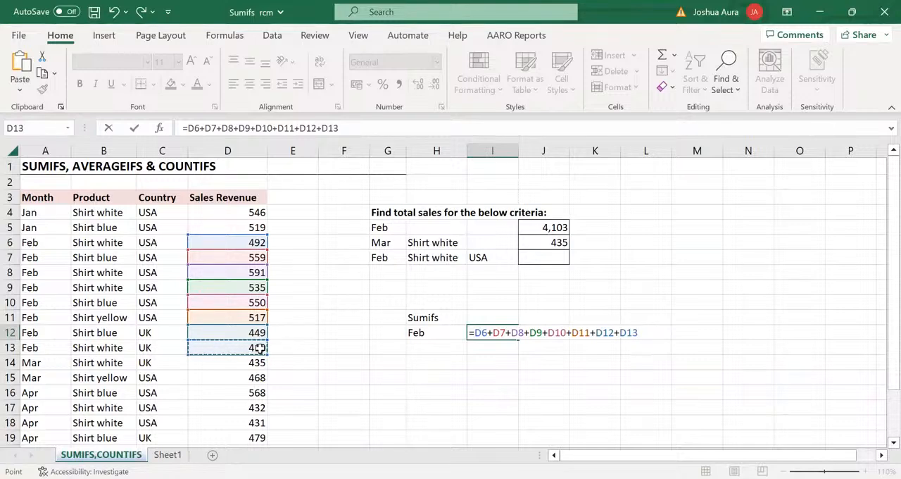
pyautogui.press('Return')
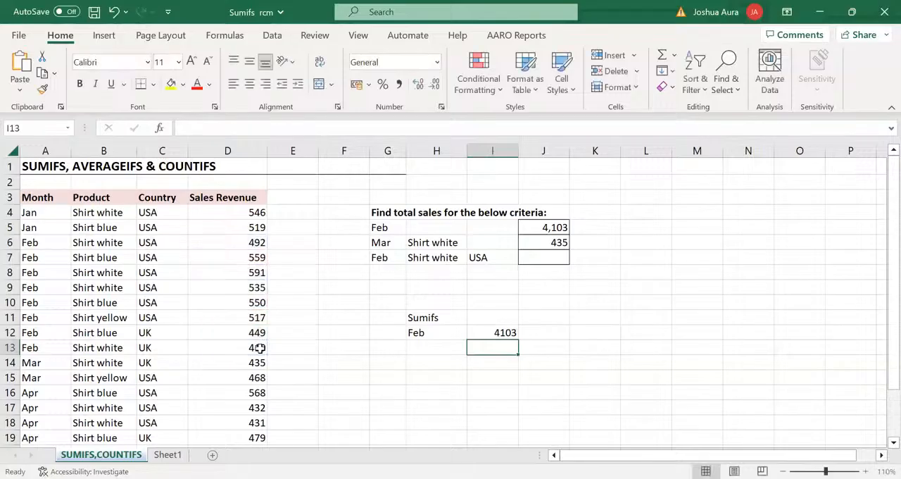
# Enter a SUM formula in cell J12 over the Sales Revenue range D6:D12
pyautogui.click(533, 332)
pyautogui.write('=')
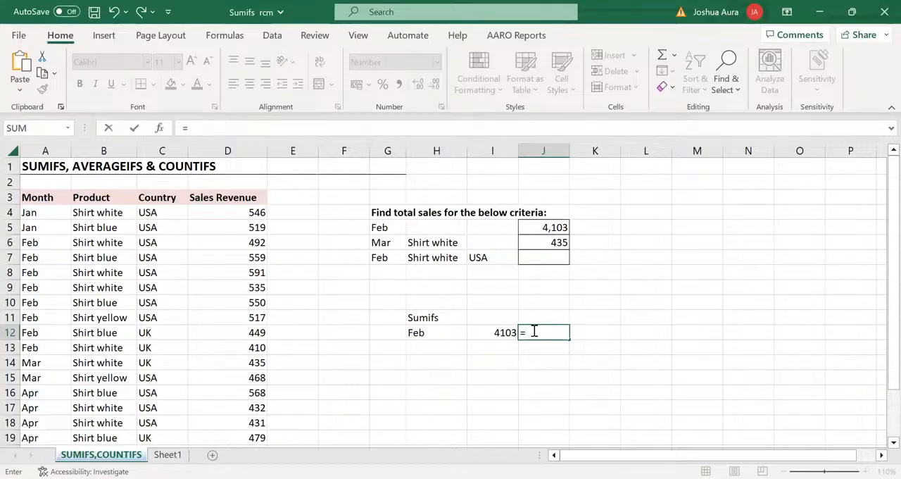
pyautogui.write('sum')
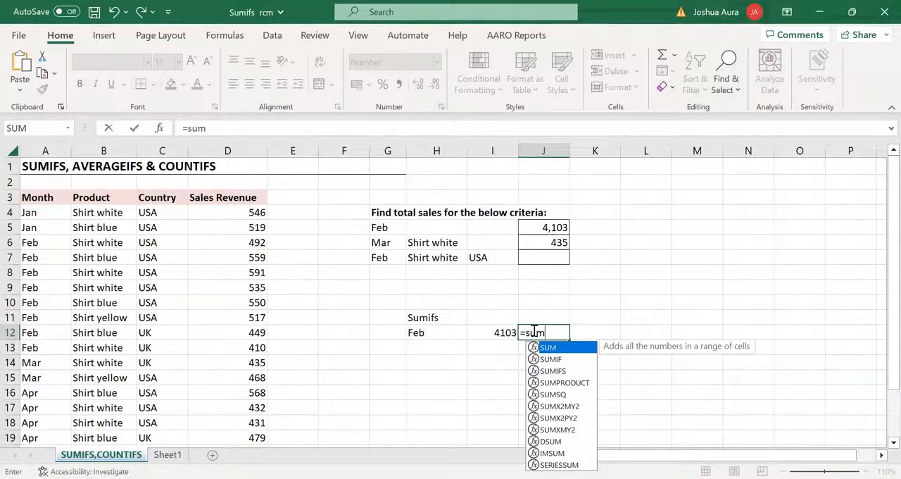
pyautogui.press('Tab')
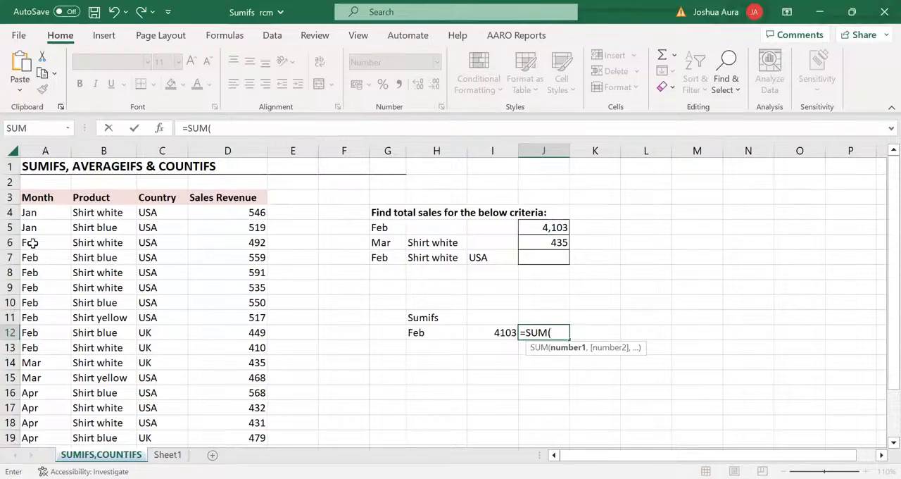
pyautogui.click(257, 241)
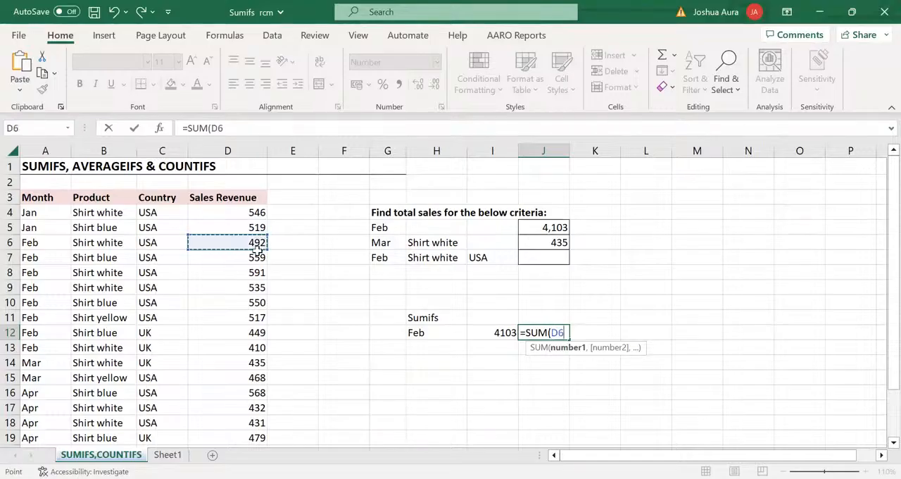
pyautogui.moveTo(258, 303); pyautogui.dragTo(260, 331)
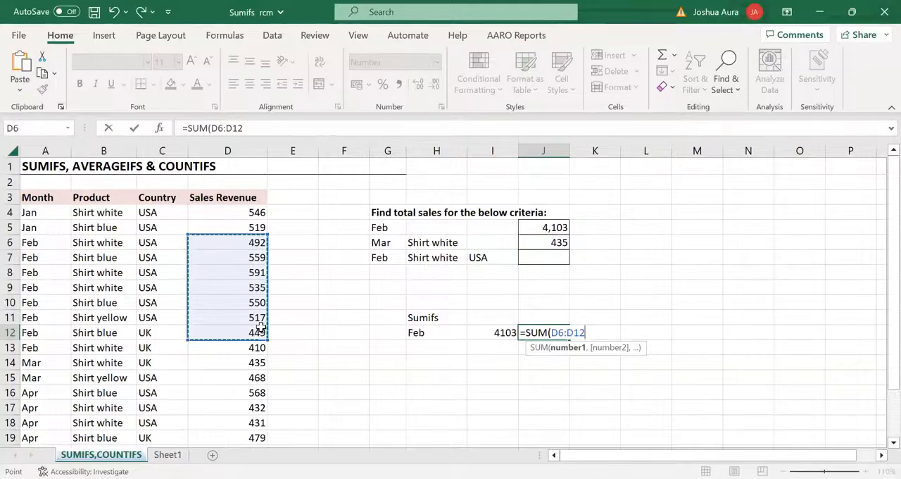
pyautogui.press('Return')
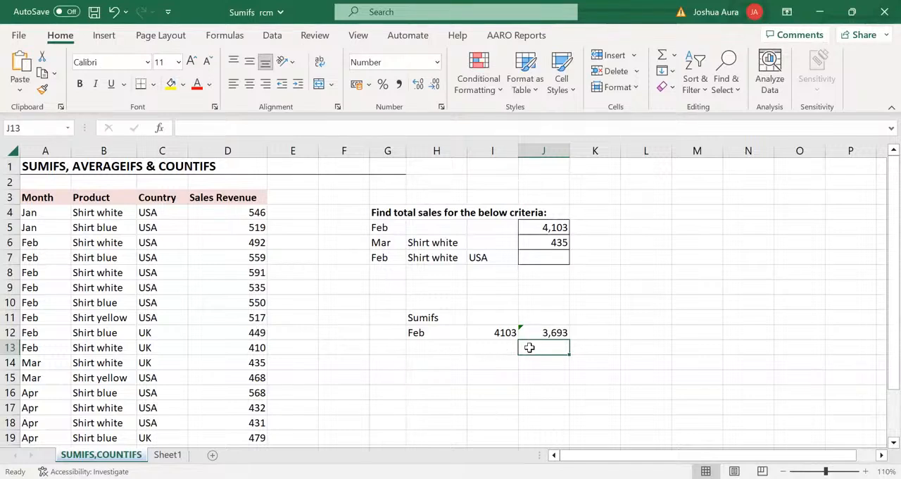
# Enter a SUM formula in cell J13 covering all February revenues in D6:D13
pyautogui.write('=s')
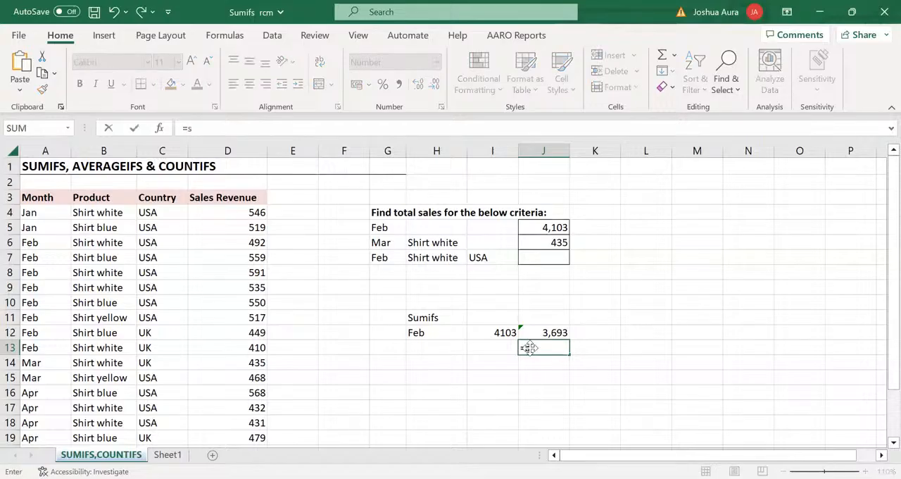
pyautogui.write('um')
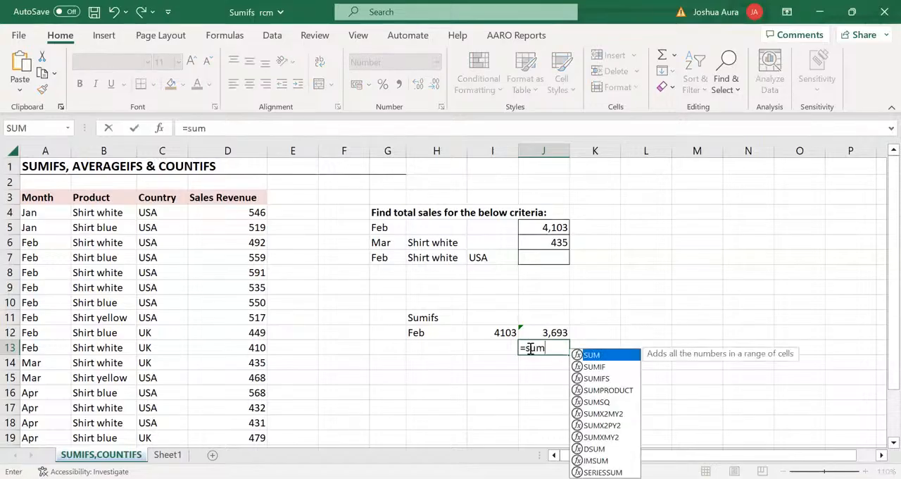
pyautogui.press('Tab')
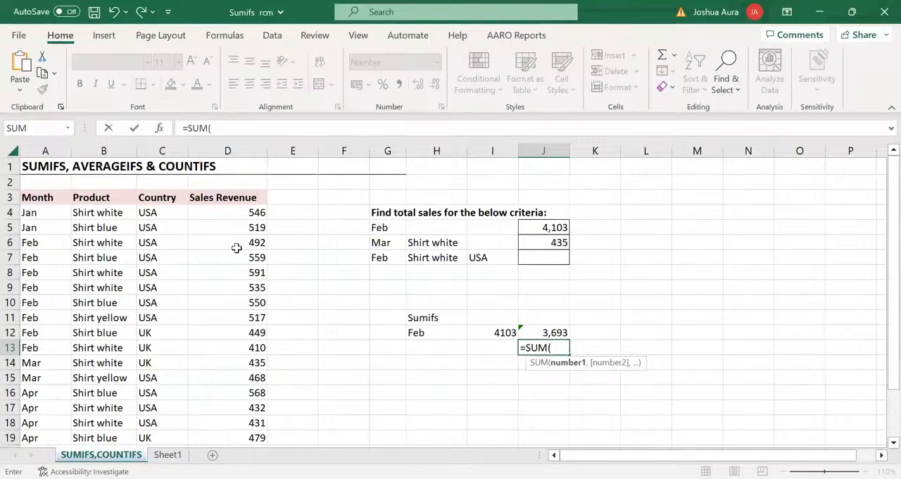
pyautogui.click(261, 242)
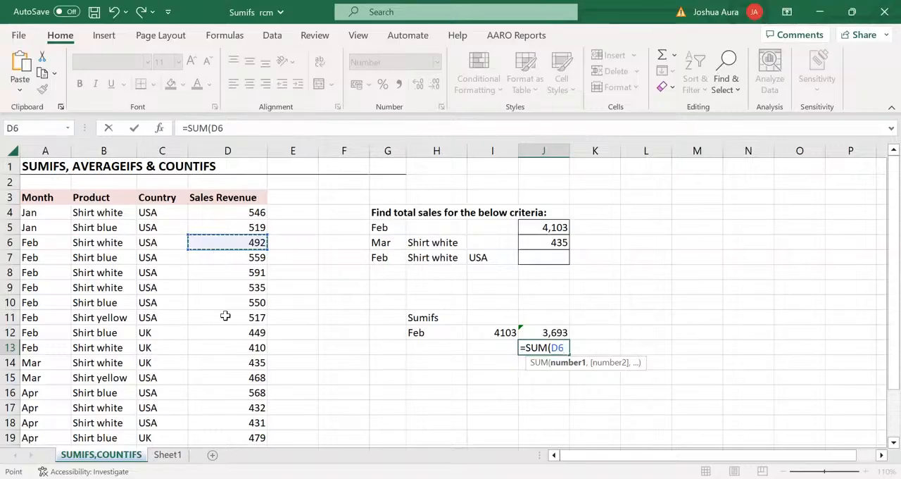
pyautogui.keyDown('shift'); pyautogui.click(230, 344); pyautogui.keyUp('shift')
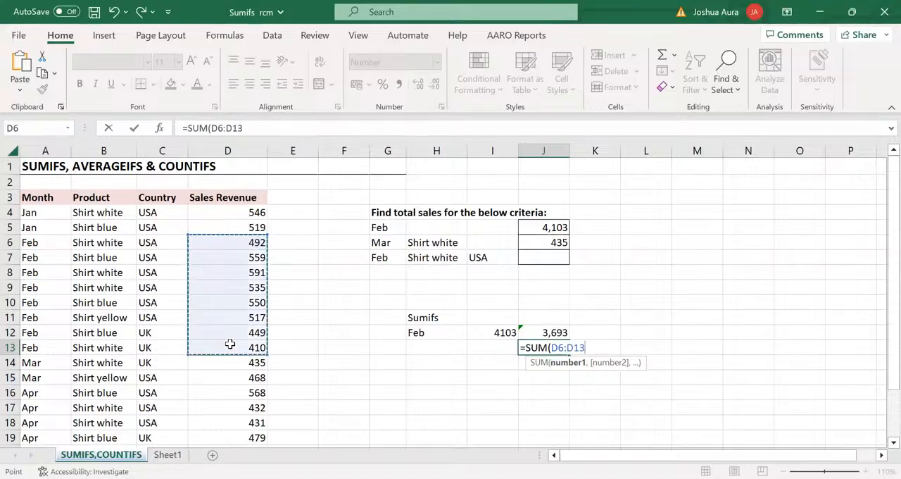
pyautogui.press('Return')
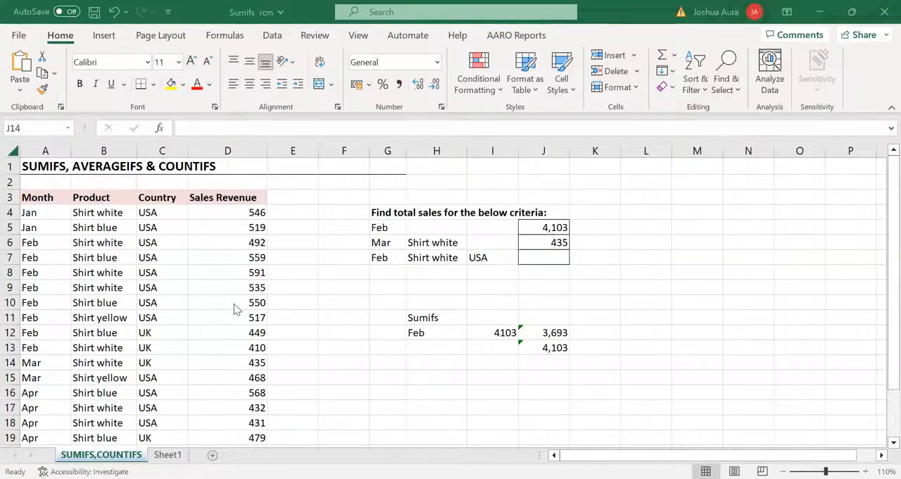
# Clear the existing criteria totals from cells J5:J7 and make the Sumifs heading in H11 bold
pyautogui.click(539, 226)
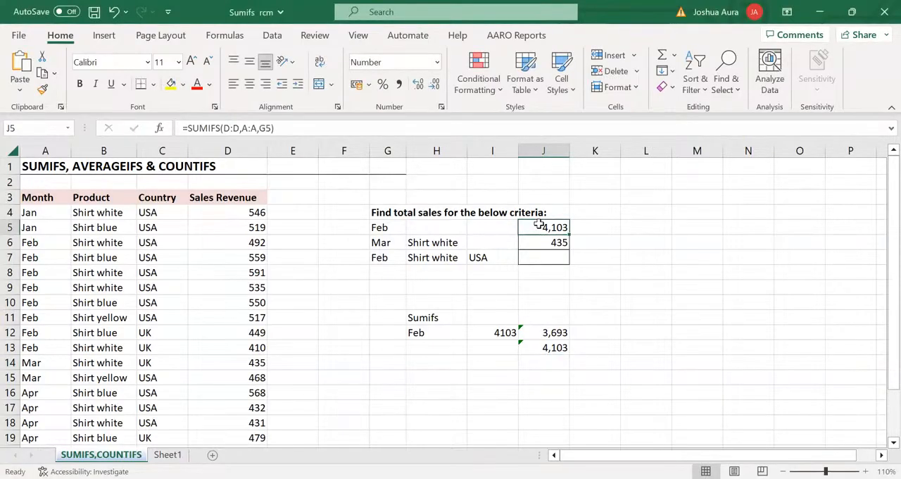
pyautogui.moveTo(540, 225); pyautogui.dragTo(552, 258)
pyautogui.press('Delete')
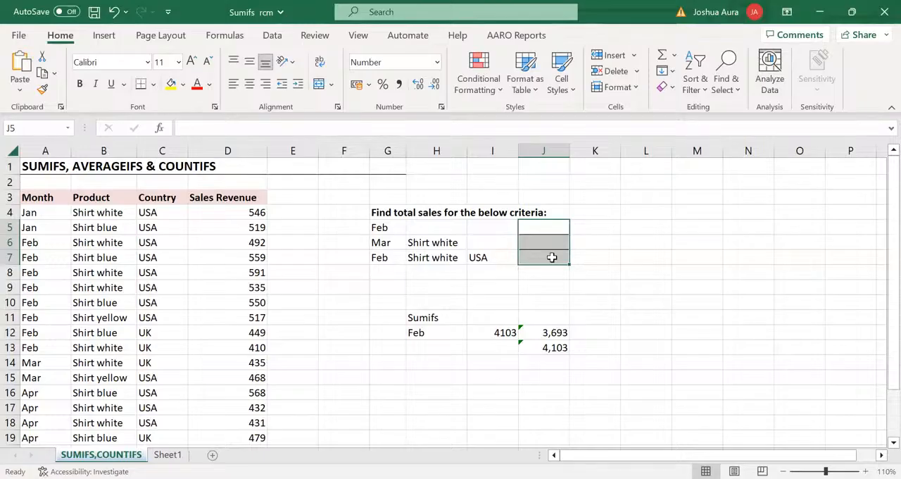
pyautogui.click(428, 319)
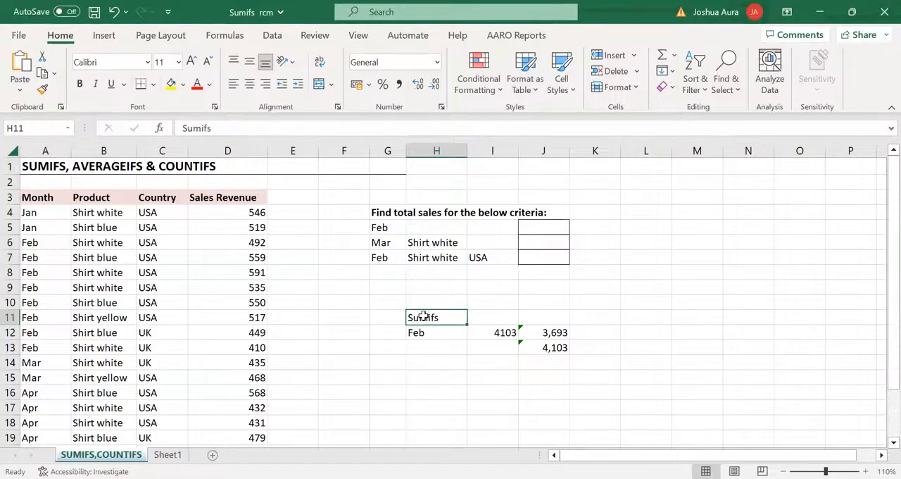
pyautogui.hotkey('ctrl', 'b')
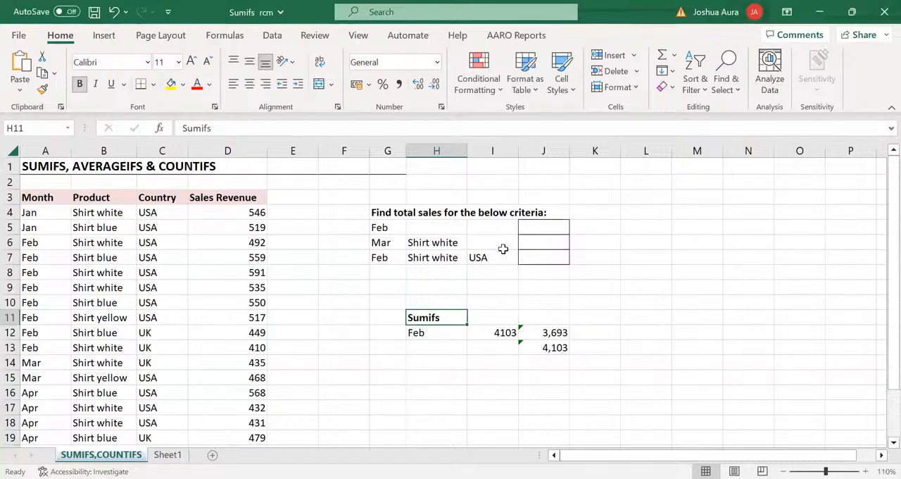
# Total the February sales in cell J5 with the formula =SUMIFS(D:D,A:A,G5)
pyautogui.click(530, 227)
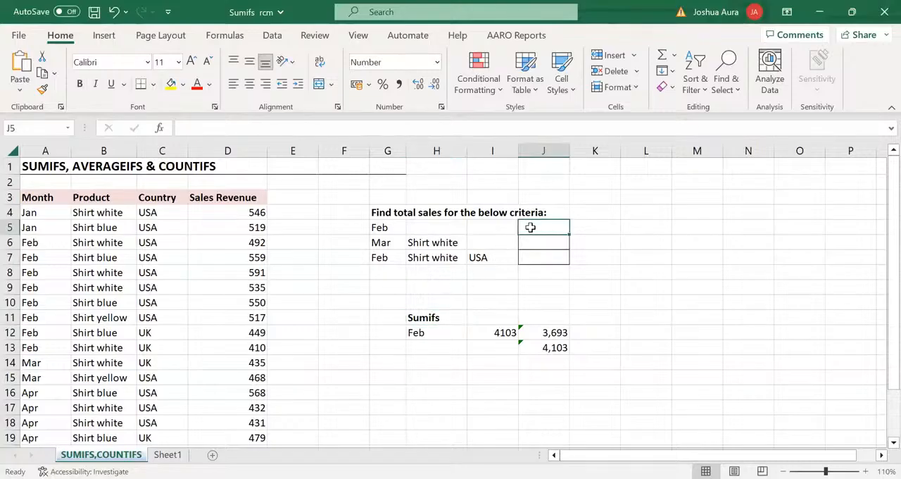
pyautogui.write('=')
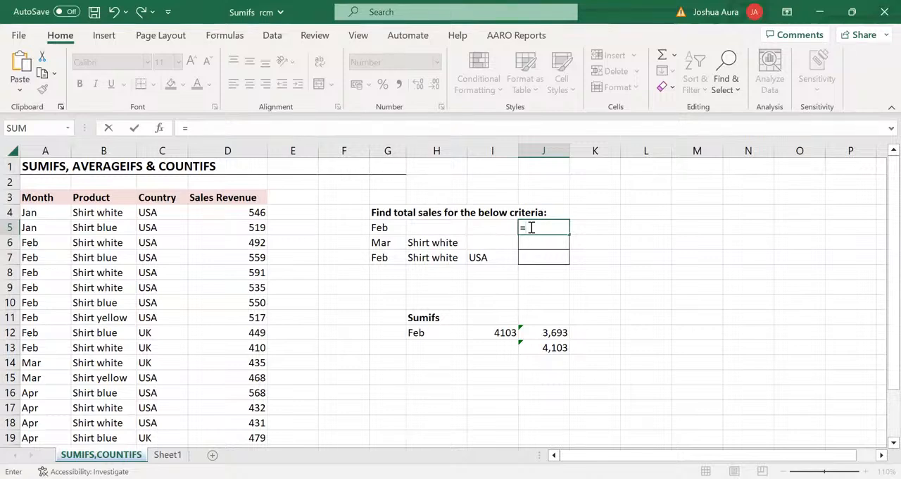
pyautogui.write('sumif')
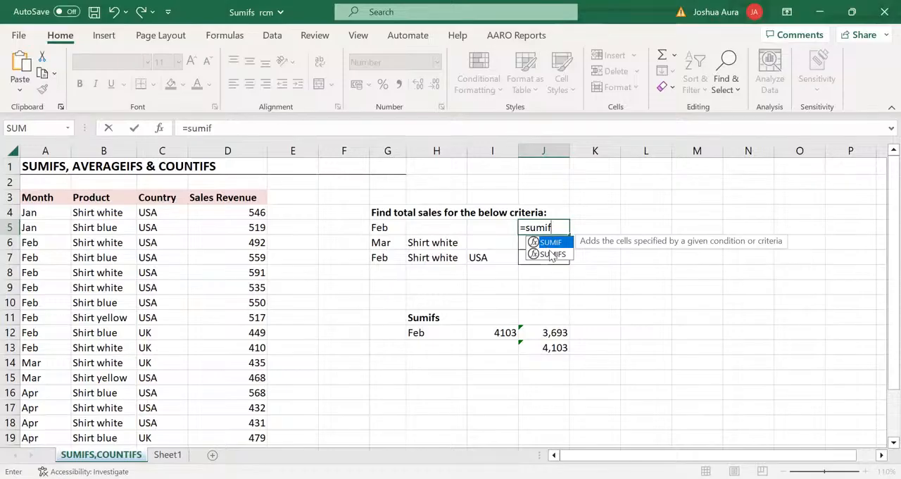
pyautogui.click(553, 254)
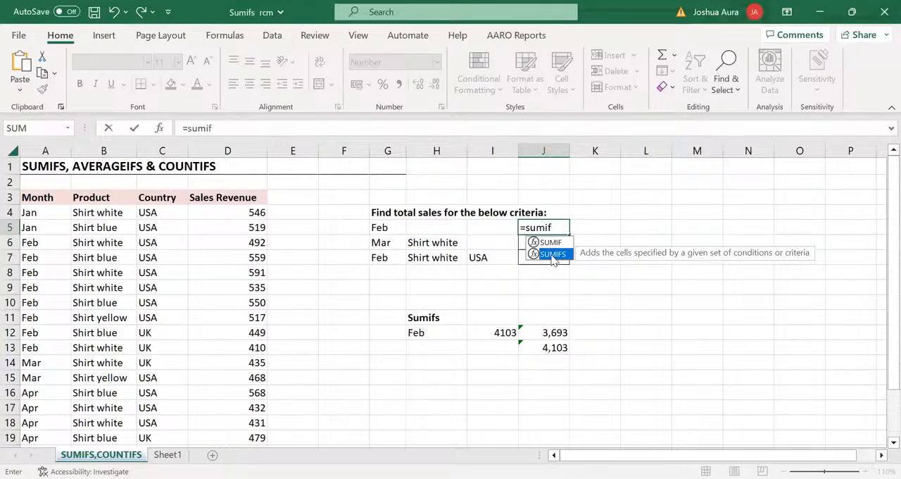
pyautogui.doubleClick(553, 255)
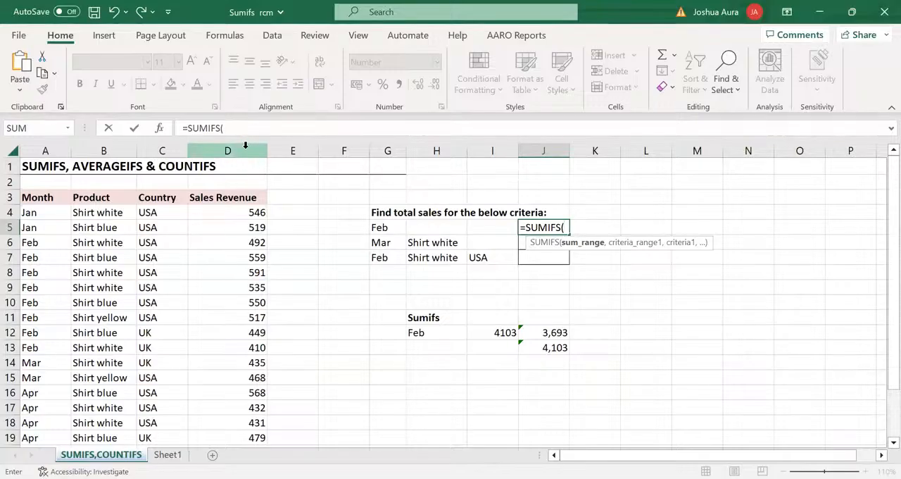
pyautogui.click(245, 144)
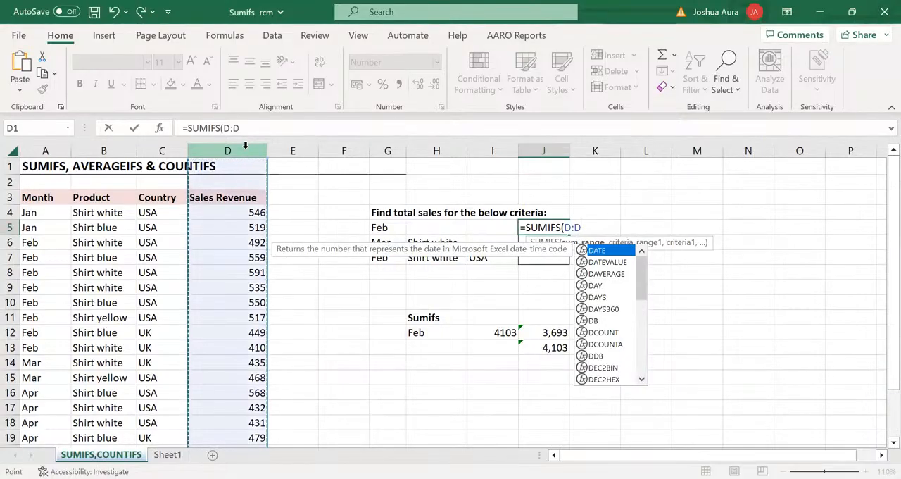
pyautogui.write(',')
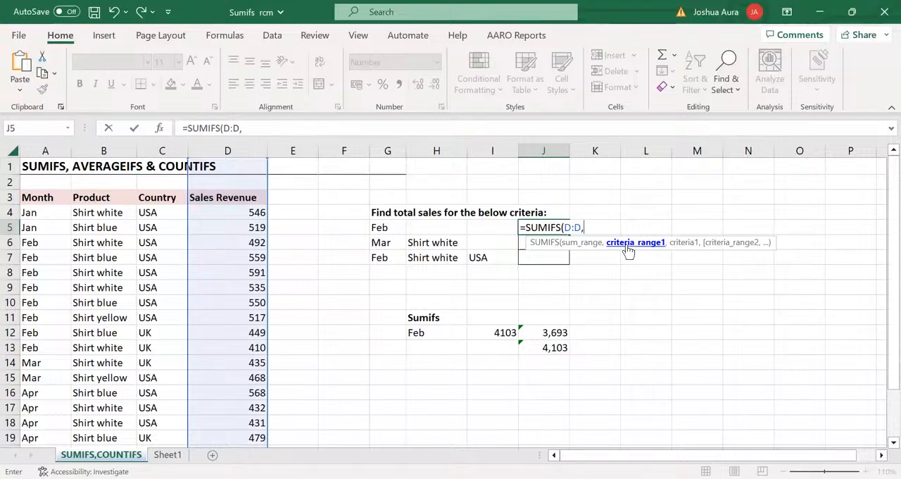
pyautogui.click(45, 151)
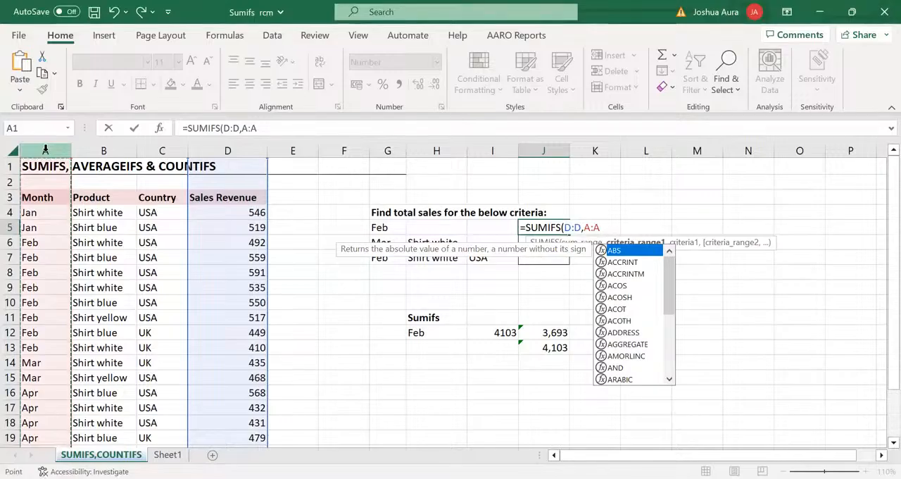
pyautogui.write(',')
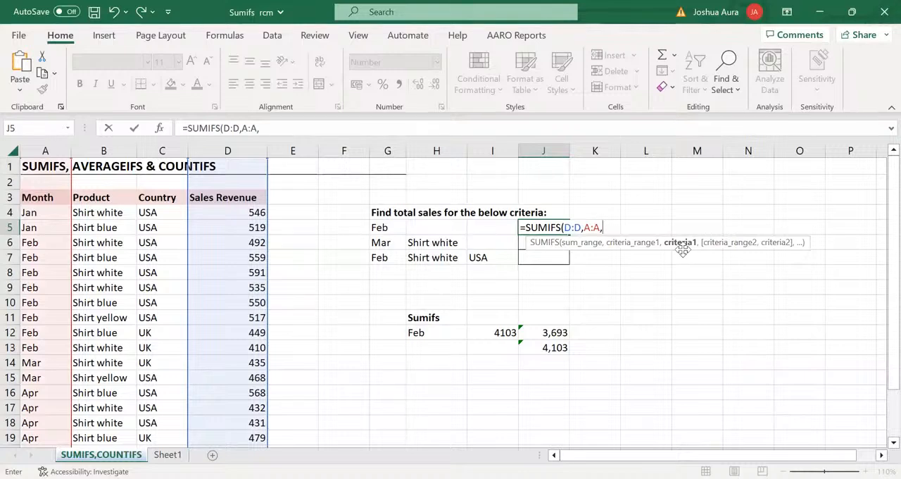
pyautogui.click(377, 226)
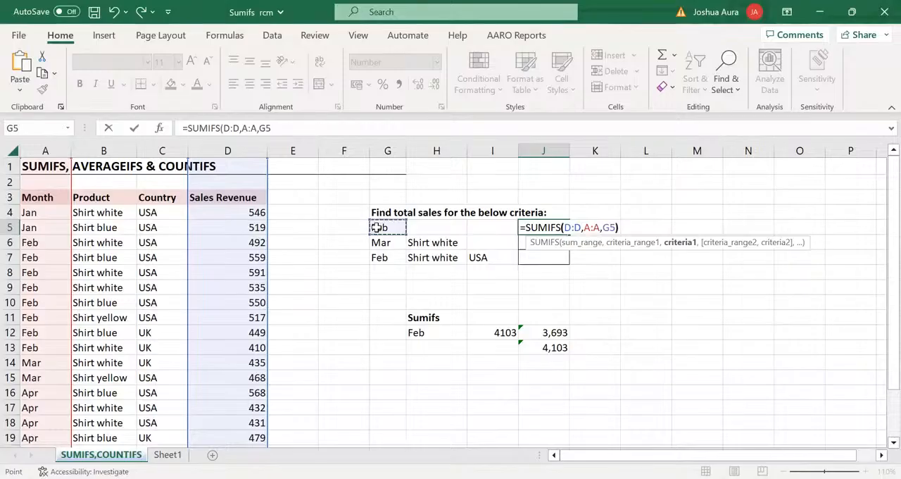
pyautogui.write(')')
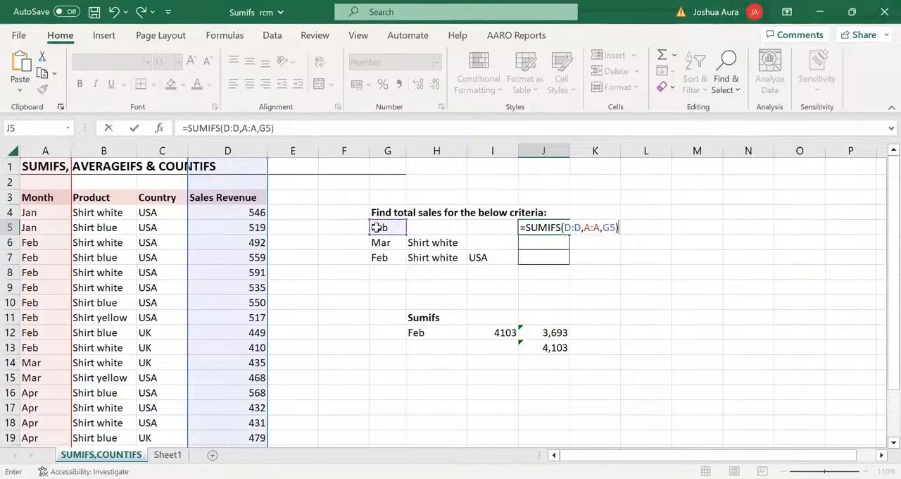
pyautogui.press('Return')
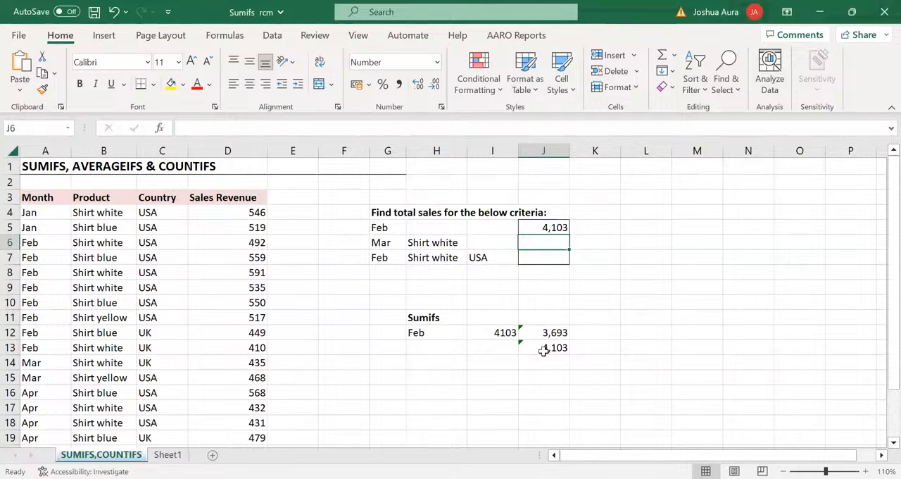
pyautogui.click(500, 111)
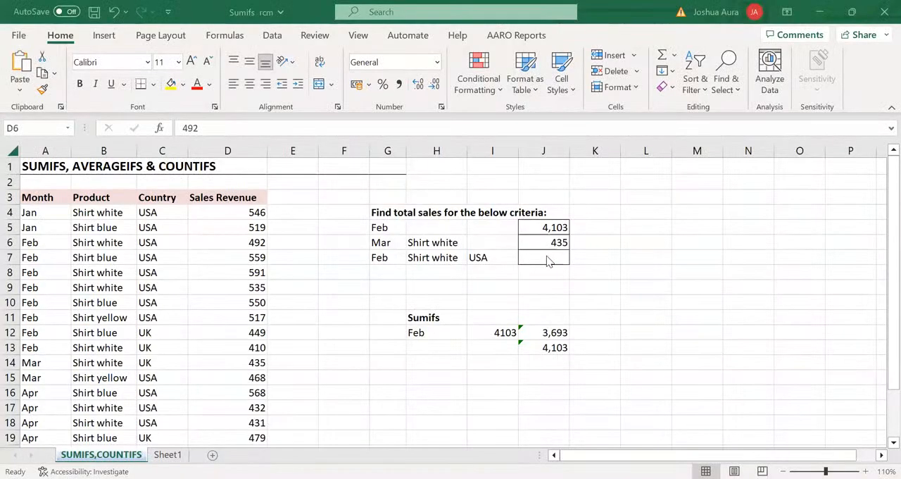
# Start a SUMIFS formula in cell J7 with sum range D:D and the month criterion A:A matched to G7
pyautogui.click(548, 258)
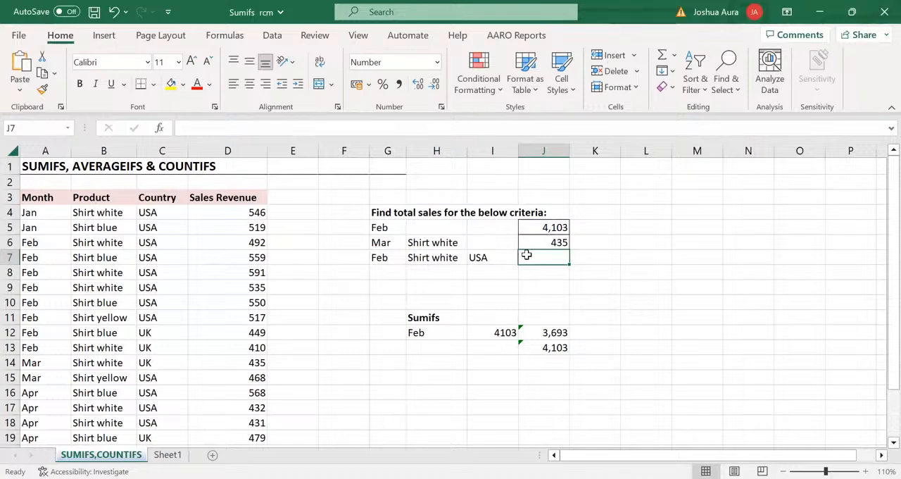
pyautogui.write('=s')
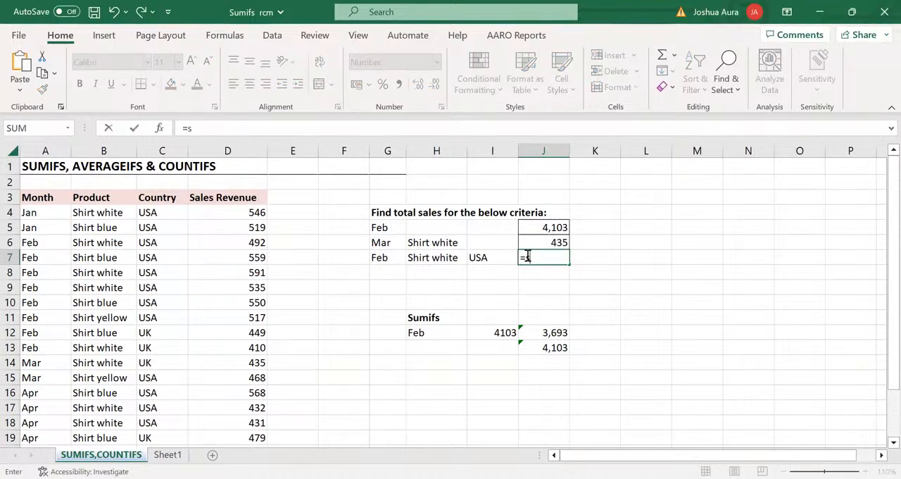
pyautogui.write('umifs')
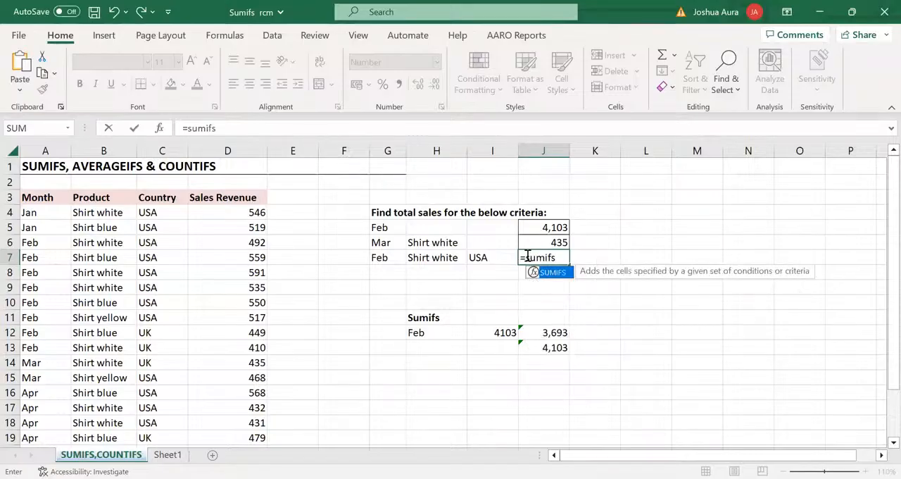
pyautogui.press('Tab')
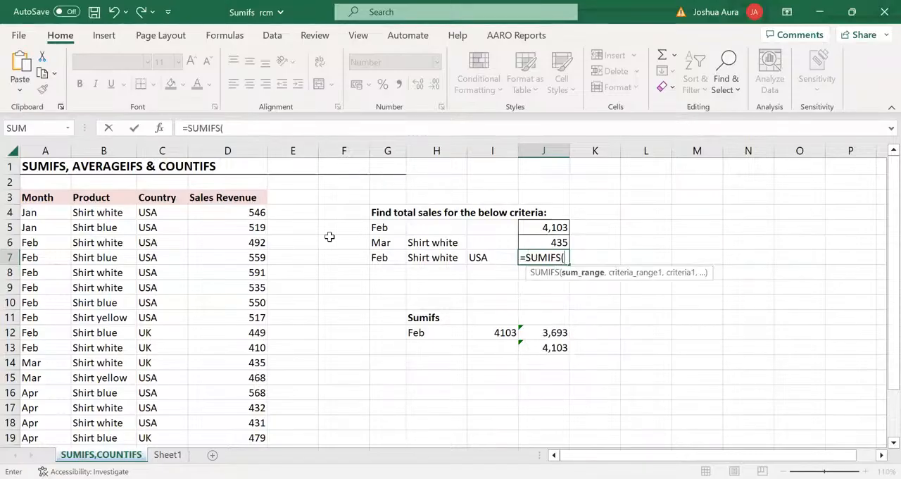
pyautogui.click(250, 150)
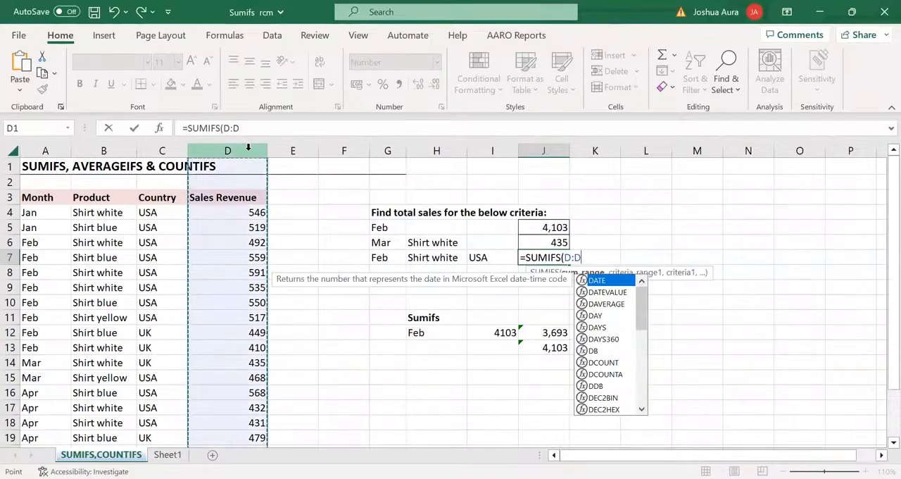
pyautogui.write(',')
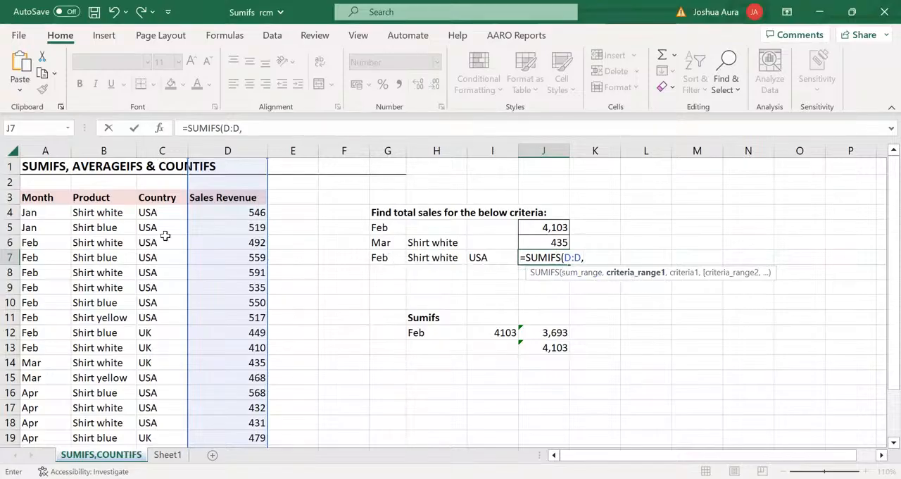
pyautogui.click(39, 145)
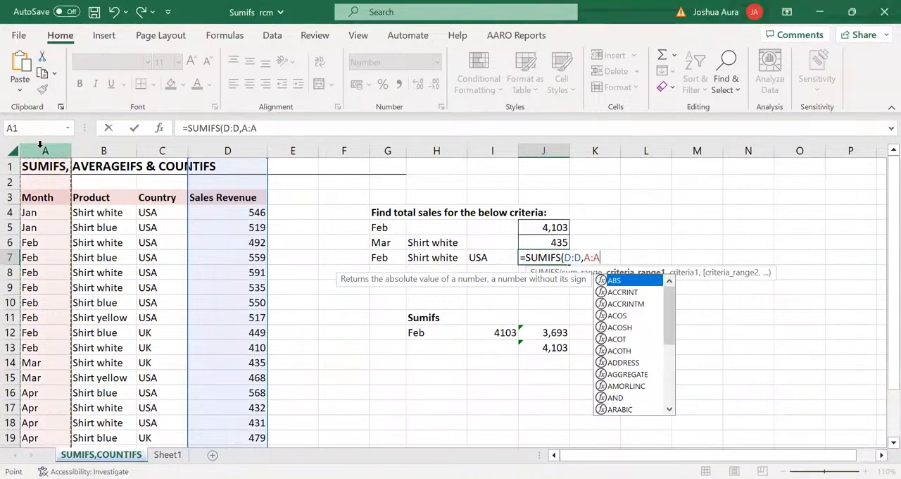
pyautogui.write(',')
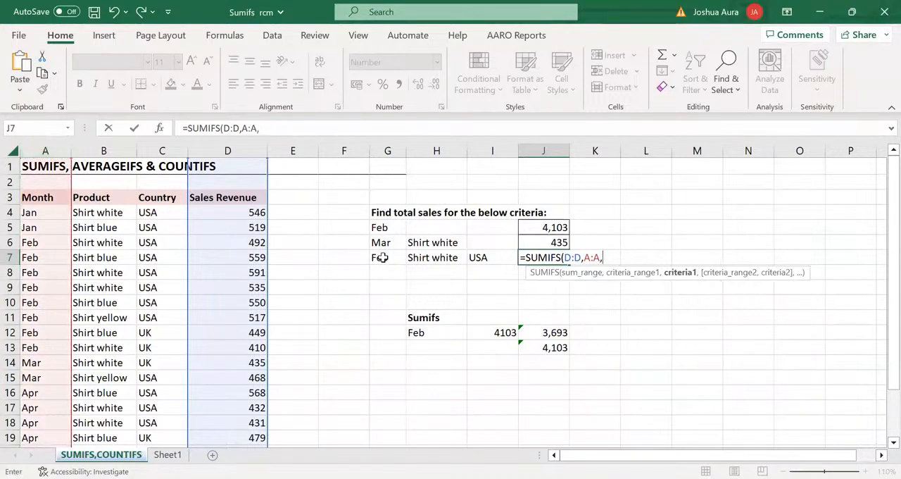
pyautogui.click(381, 258)
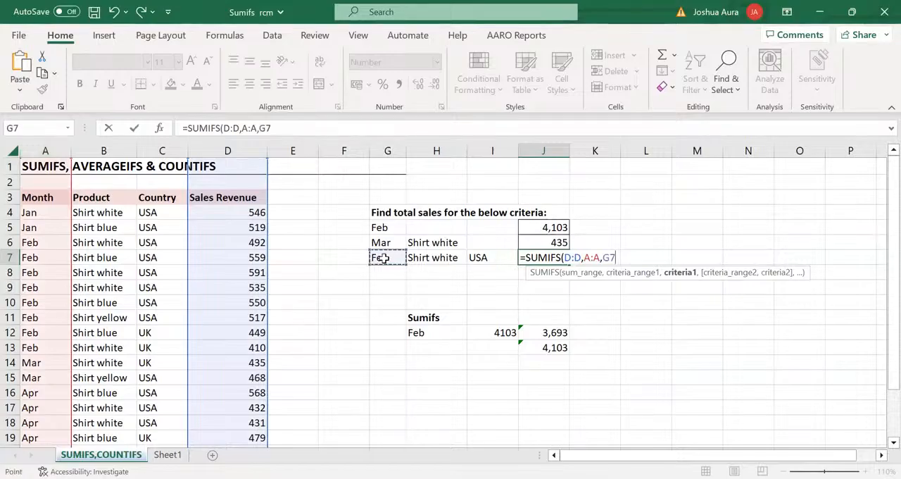
pyautogui.write(',')
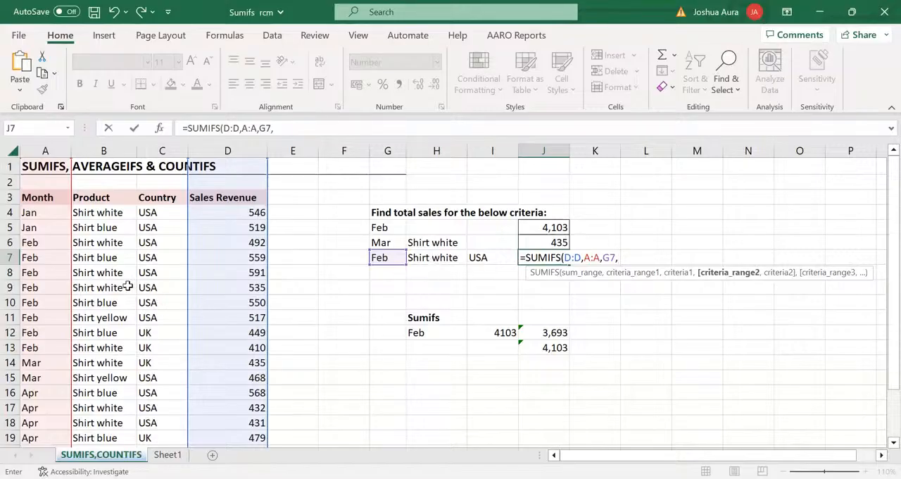
# Complete the J7 SUMIFS formula with product range B:B matched to H7 and country range C:C matched to I7
pyautogui.click(107, 145)
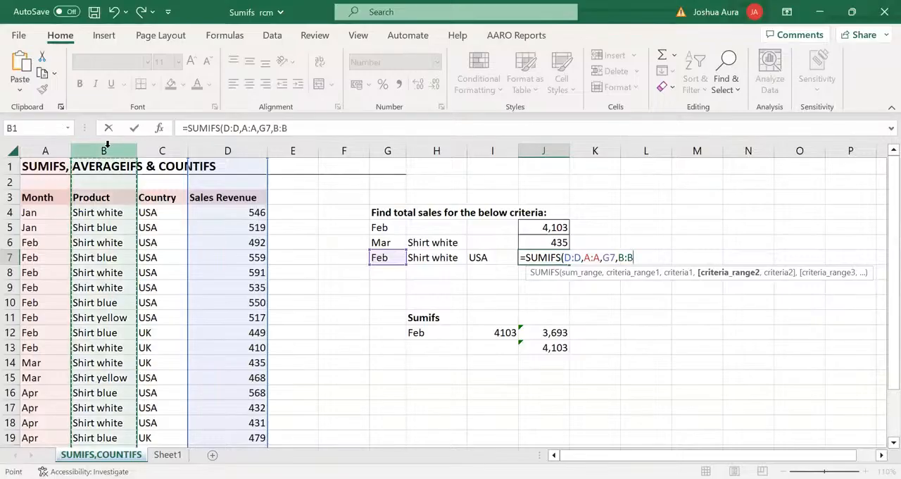
pyautogui.write(',')
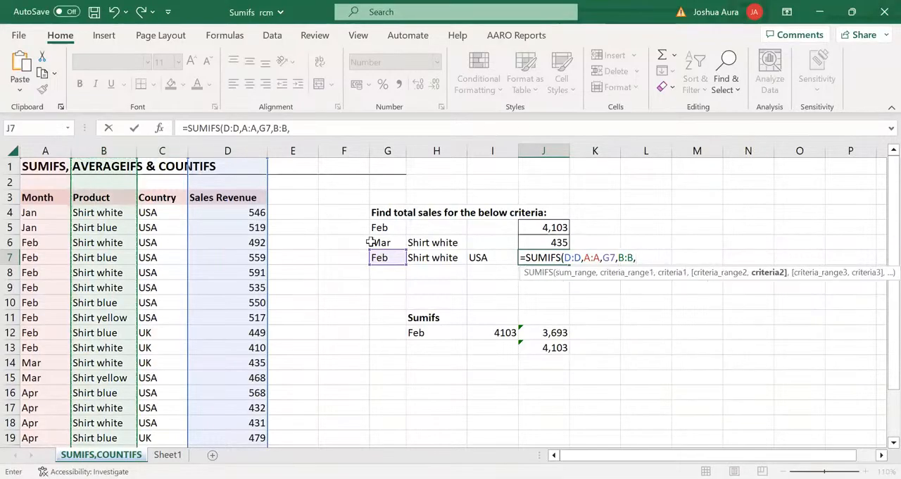
pyautogui.click(423, 259)
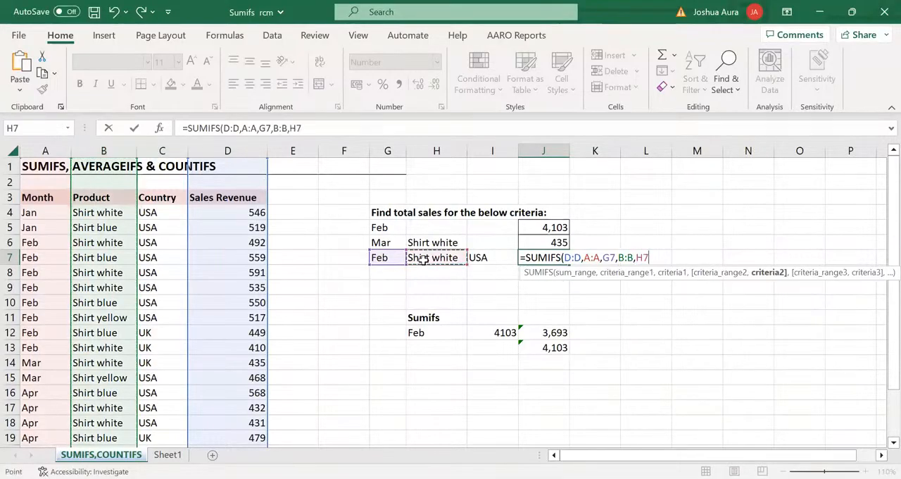
pyautogui.write(',')
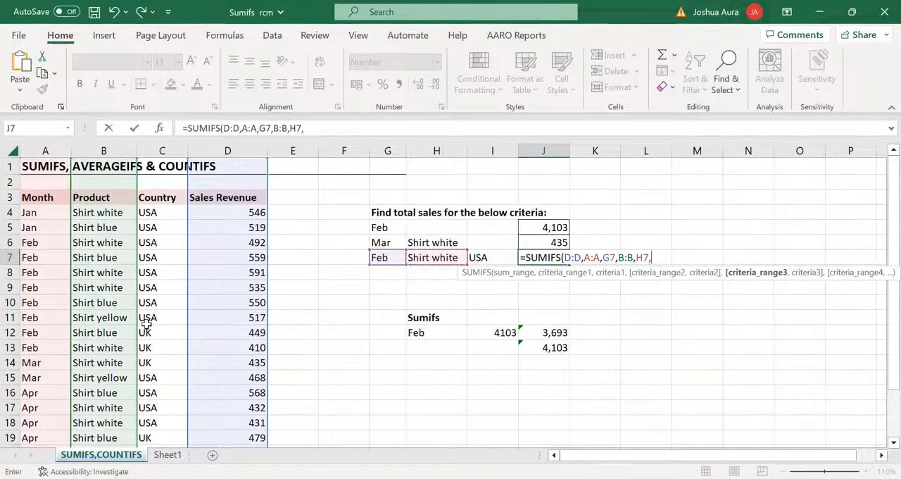
pyautogui.click(163, 151)
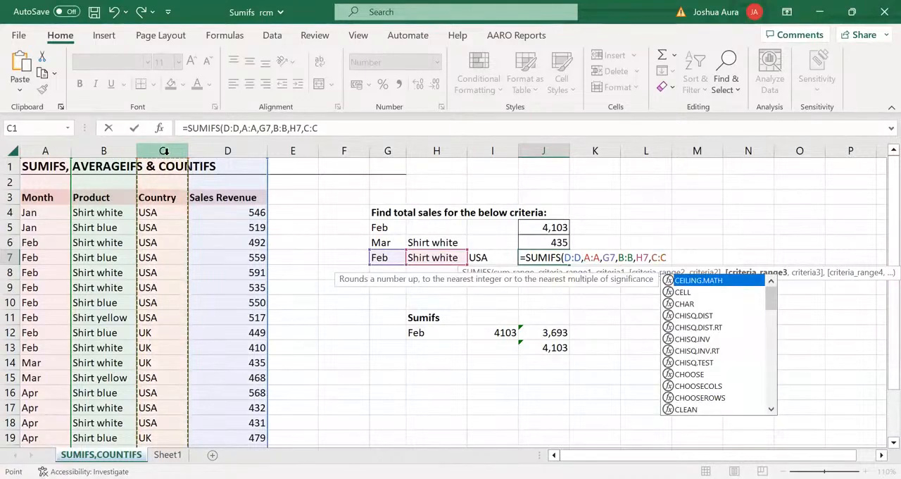
pyautogui.write(',')
pyautogui.click(477, 257)
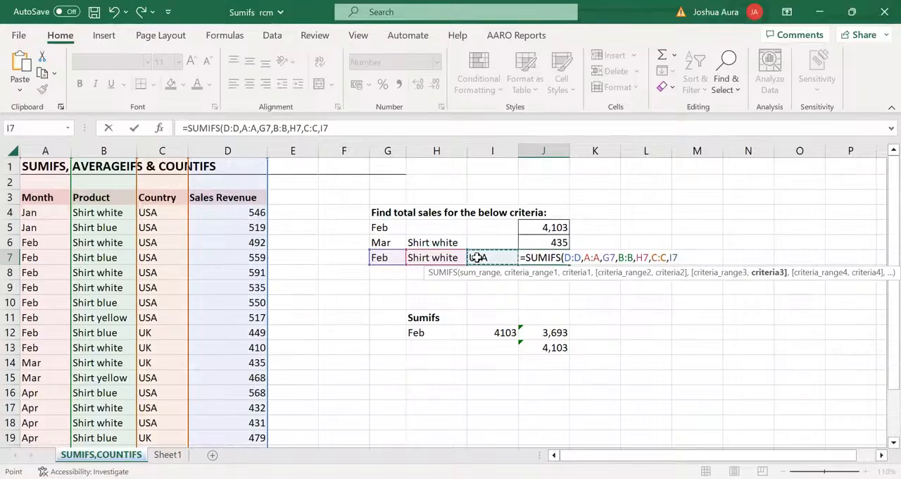
pyautogui.write(')')
pyautogui.press('Return')
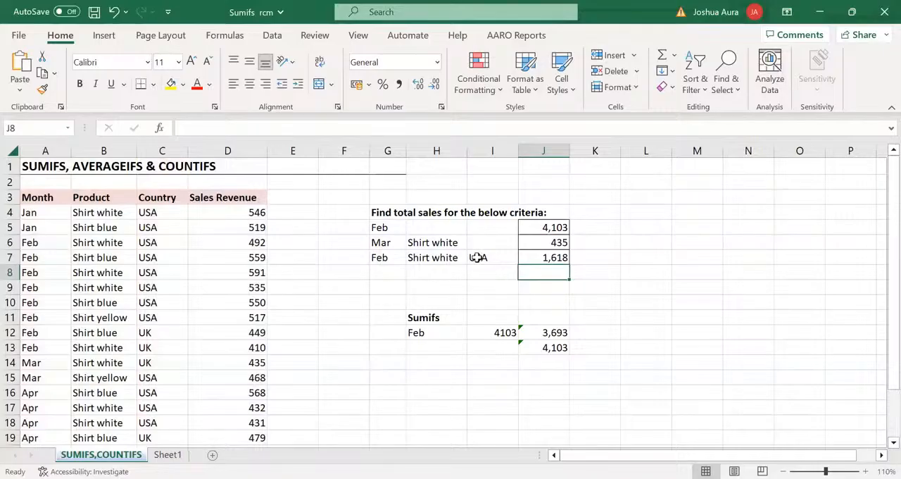
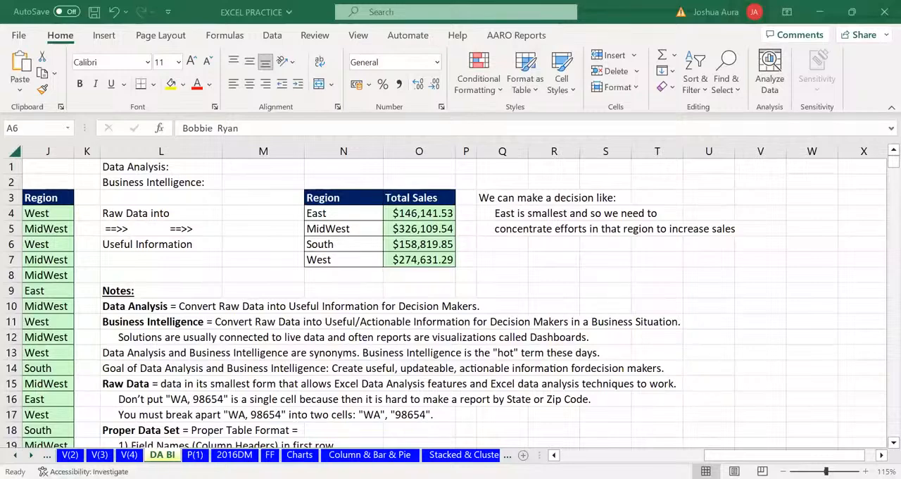
# Clear the decision-making notes from cells Q3:T6 beside the regional Total Sales table
pyautogui.hscroll(-4, 373, 217)
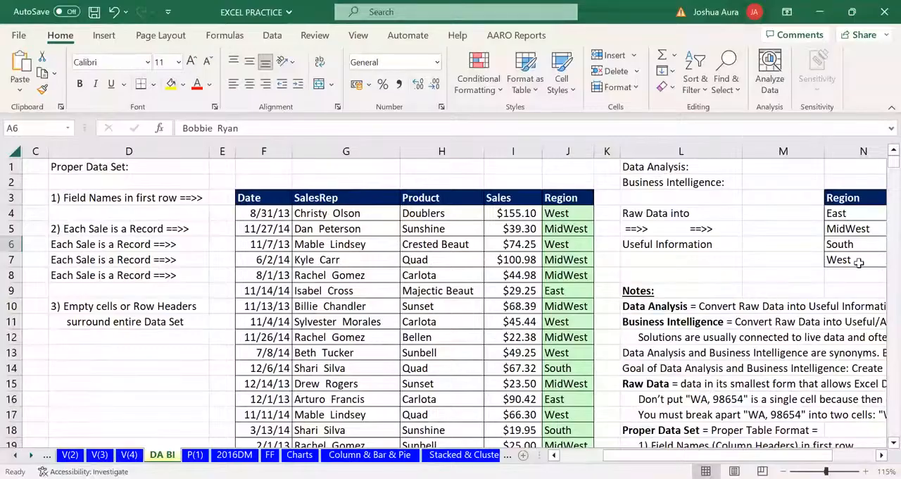
pyautogui.click(893, 443)
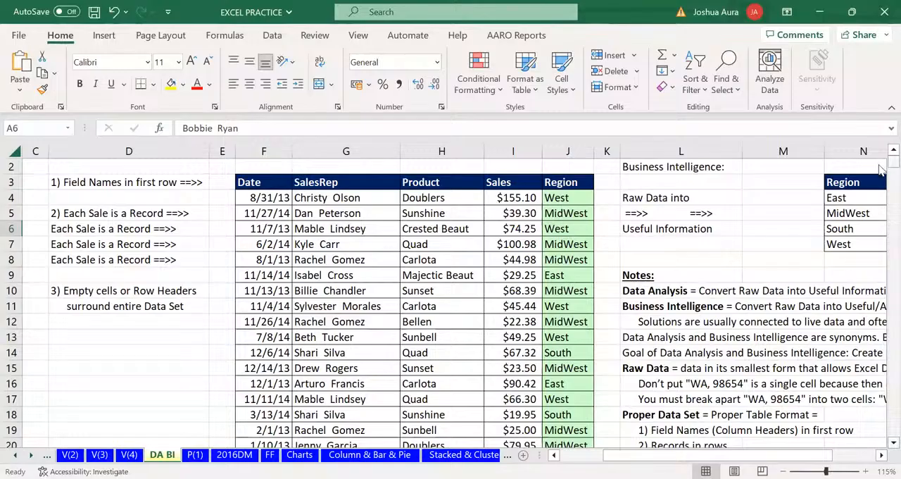
pyautogui.moveTo(891, 161); pyautogui.dragTo(881, 438)
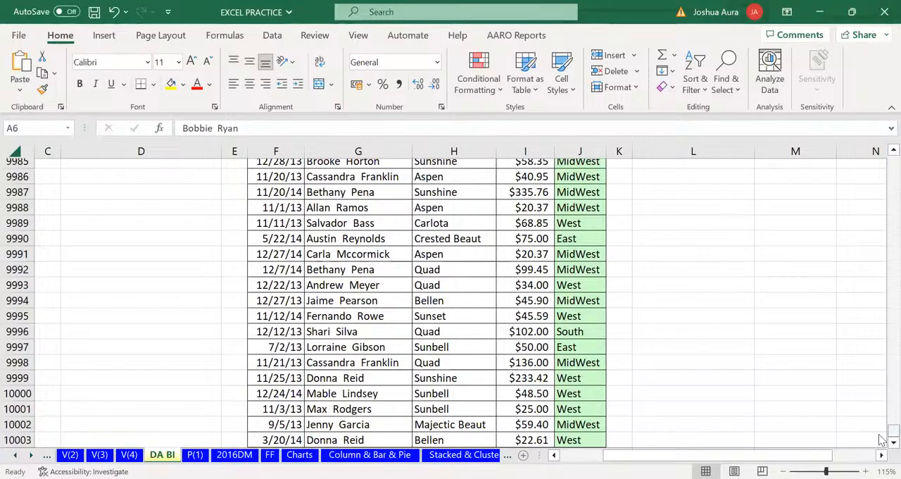
pyautogui.moveTo(882, 435); pyautogui.dragTo(883, 134)
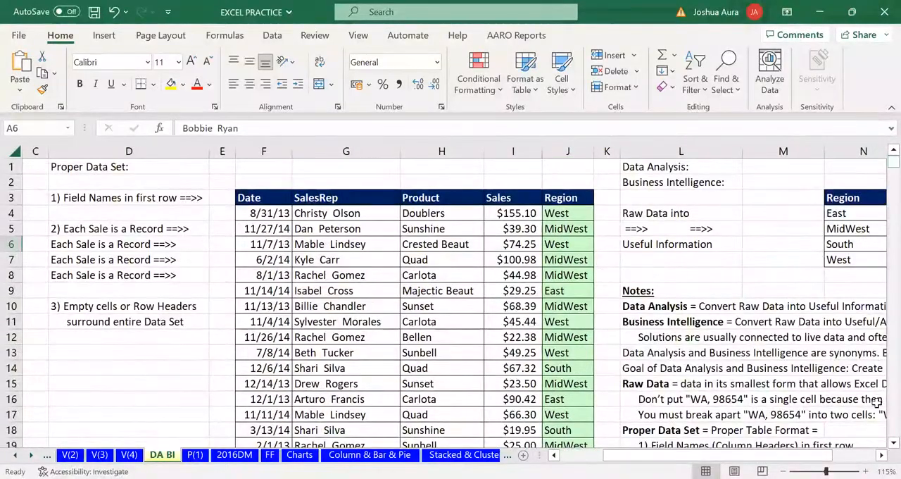
pyautogui.hscroll(3, 450, 302)
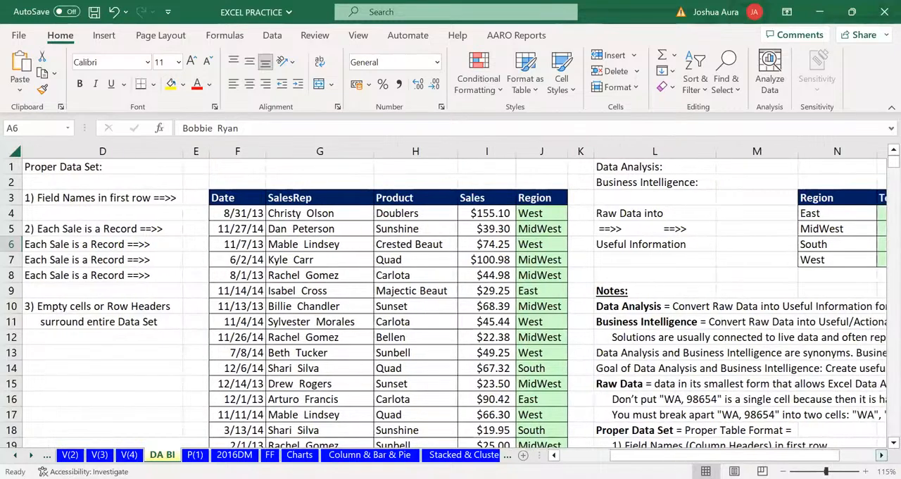
pyautogui.hscroll(2, 828, 296)
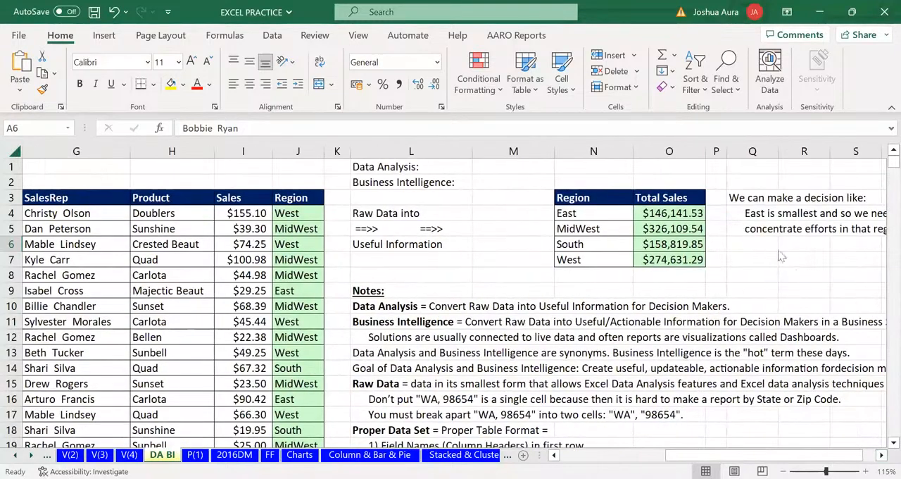
pyautogui.click(743, 200)
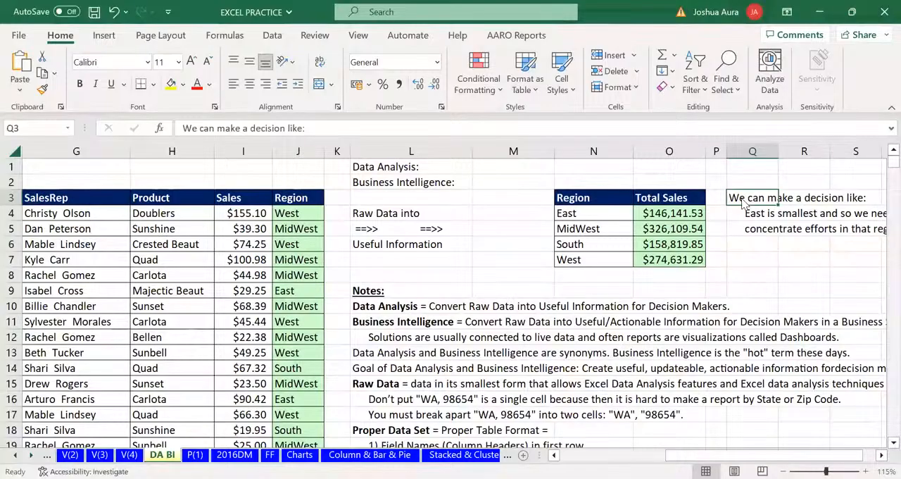
pyautogui.moveTo(743, 201); pyautogui.dragTo(882, 243)
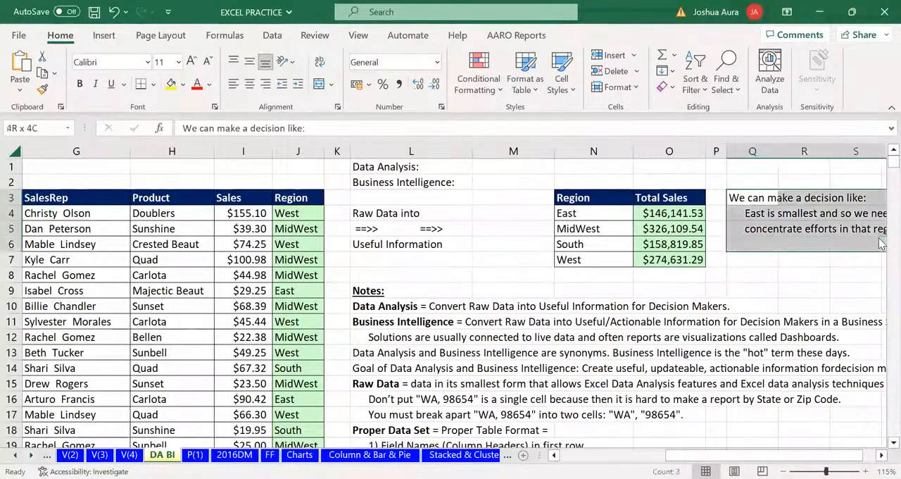
pyautogui.press('Delete')
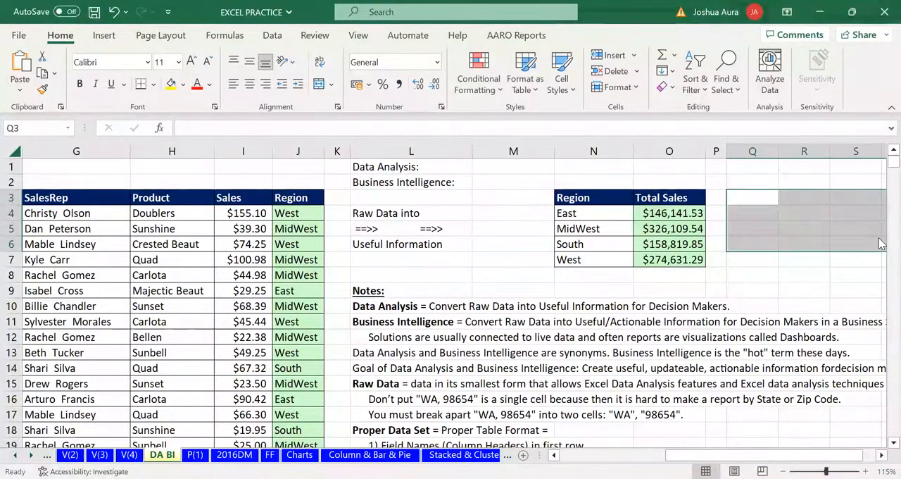
# Enter the region East in cell Q4 as the criterion
pyautogui.click(739, 196)
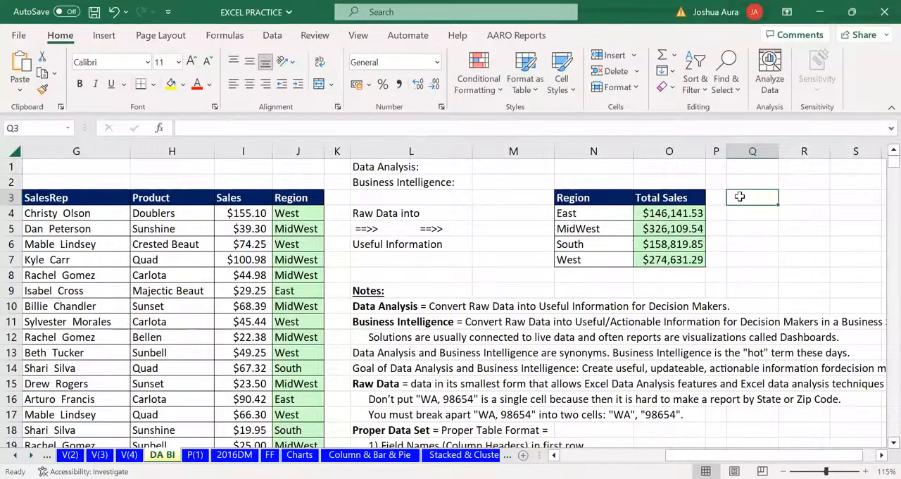
pyautogui.click(740, 212)
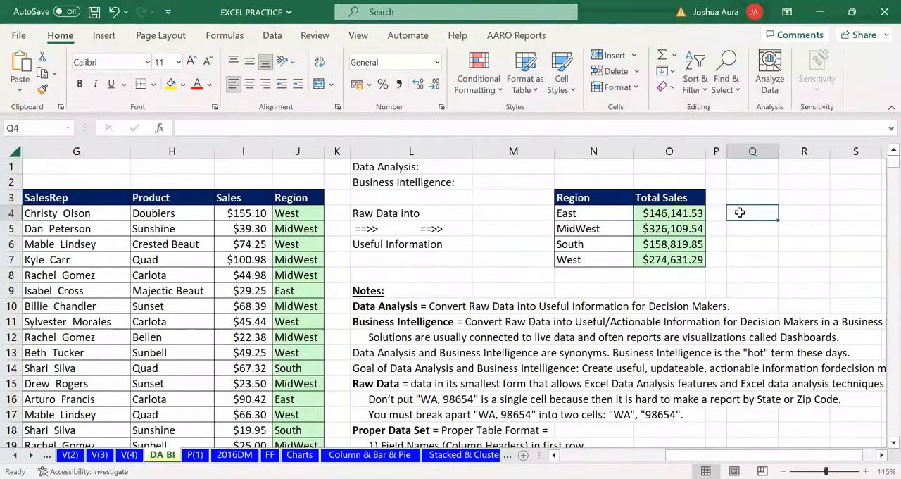
pyautogui.write('East')
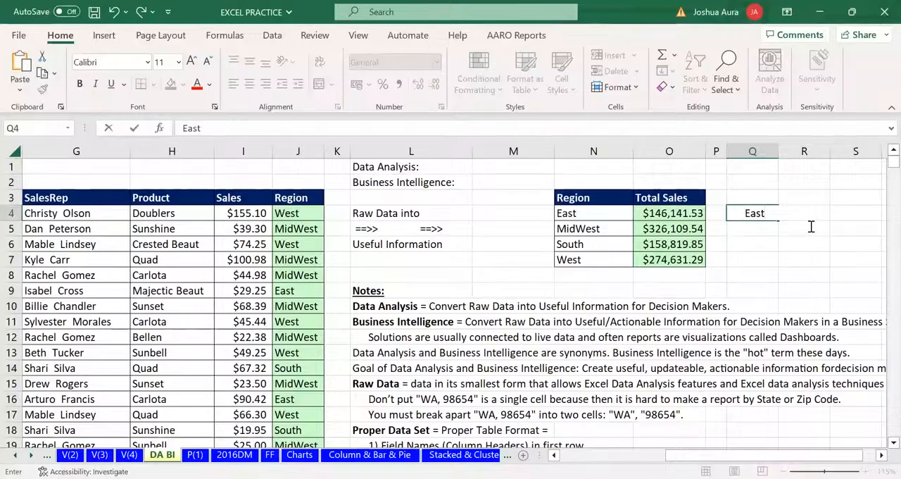
pyautogui.press('Tab')
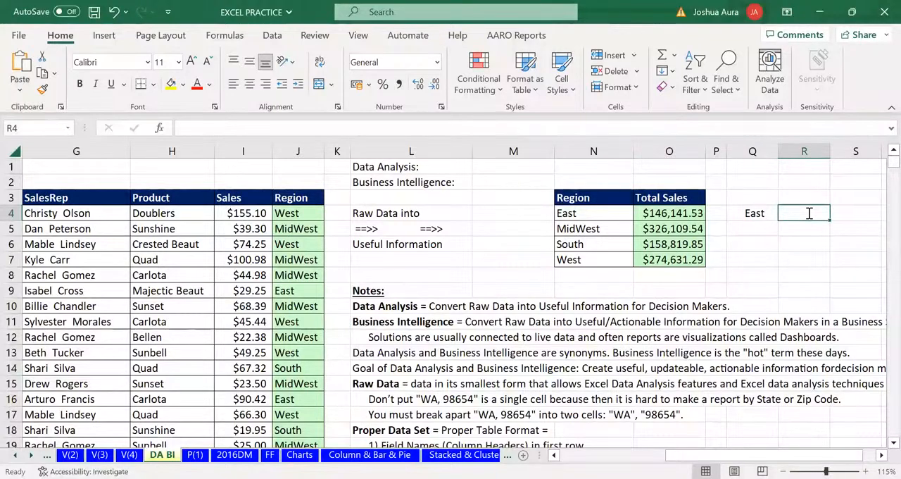
# Total the East region's sales in cell R4 with the formula =SUMIFS(I:I,J:J,Q4)
pyautogui.write('=s')
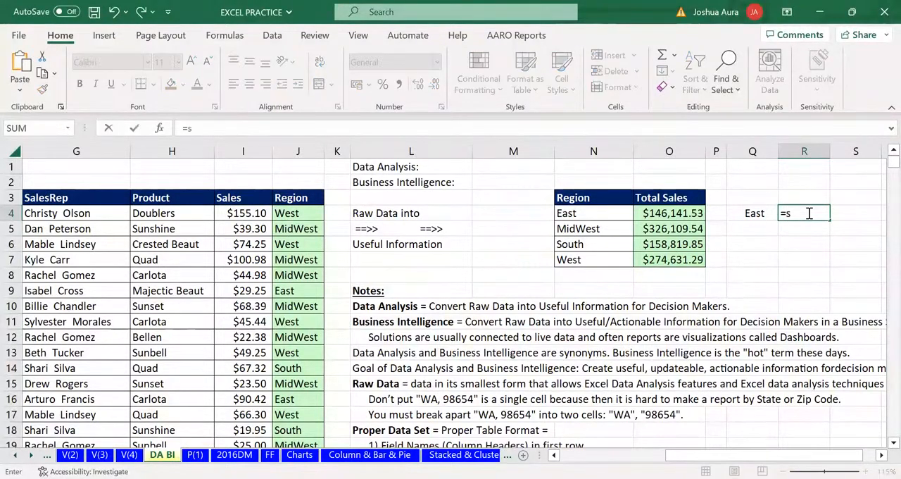
pyautogui.write('umi')
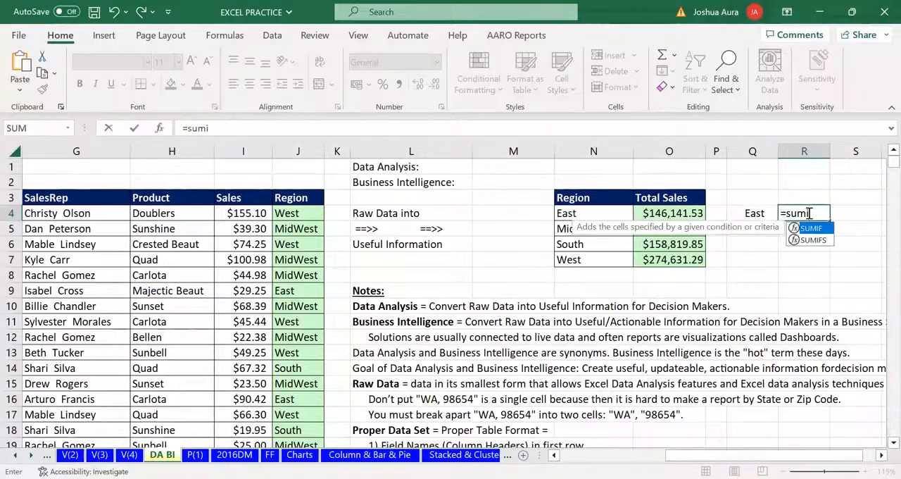
pyautogui.write('fs')
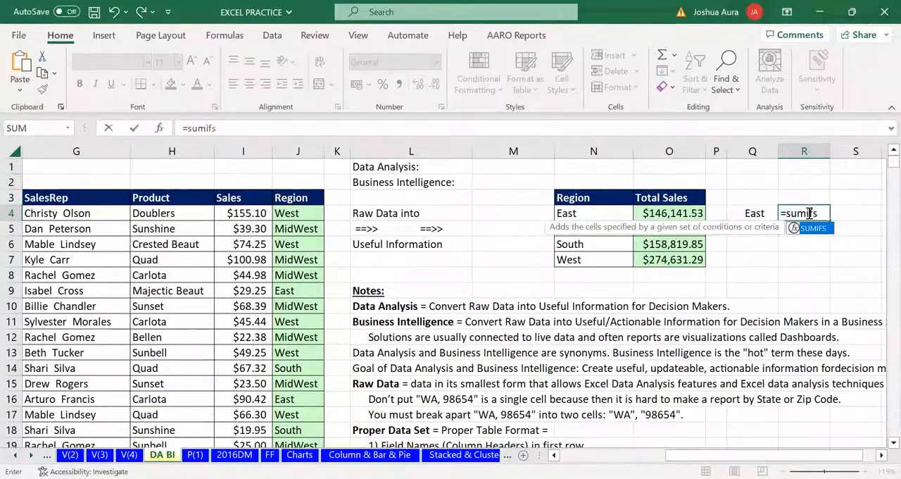
pyautogui.press('Tab')
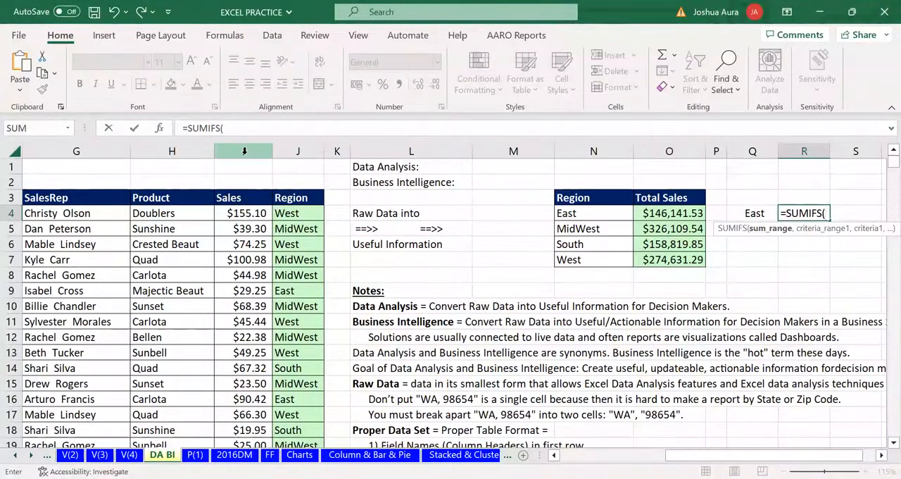
pyautogui.click(244, 151)
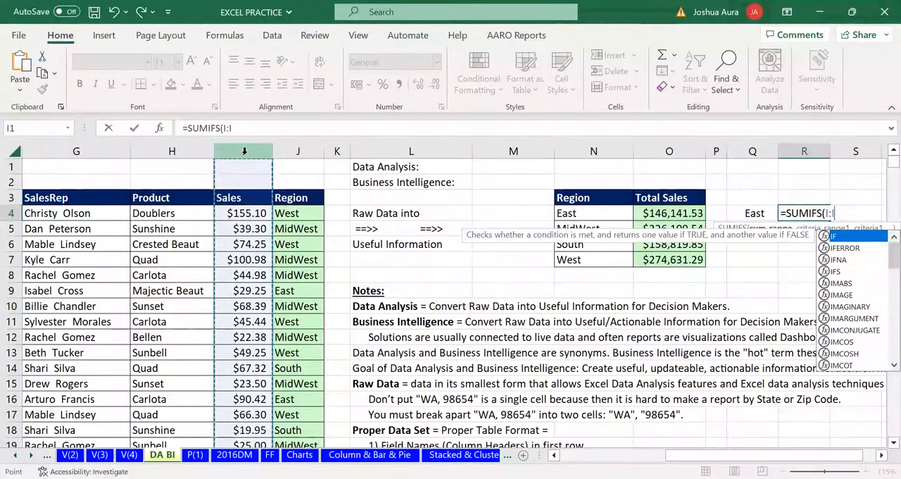
pyautogui.write(',')
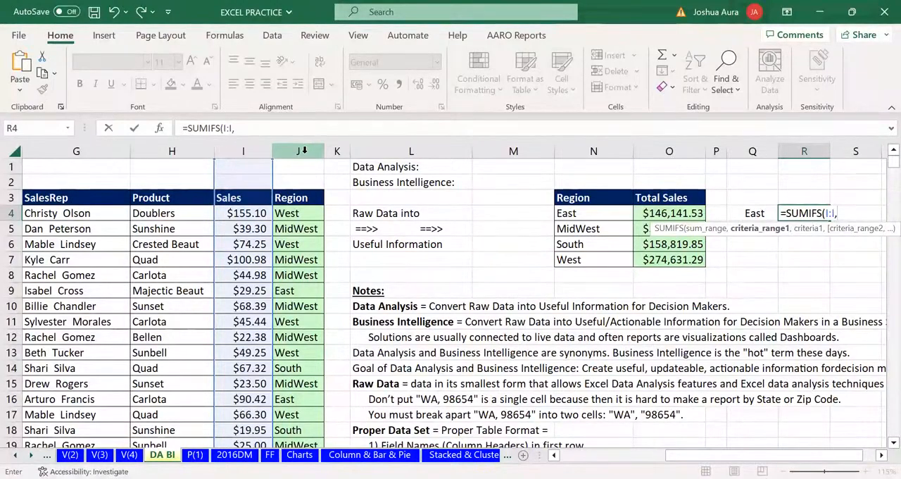
pyautogui.click(303, 151)
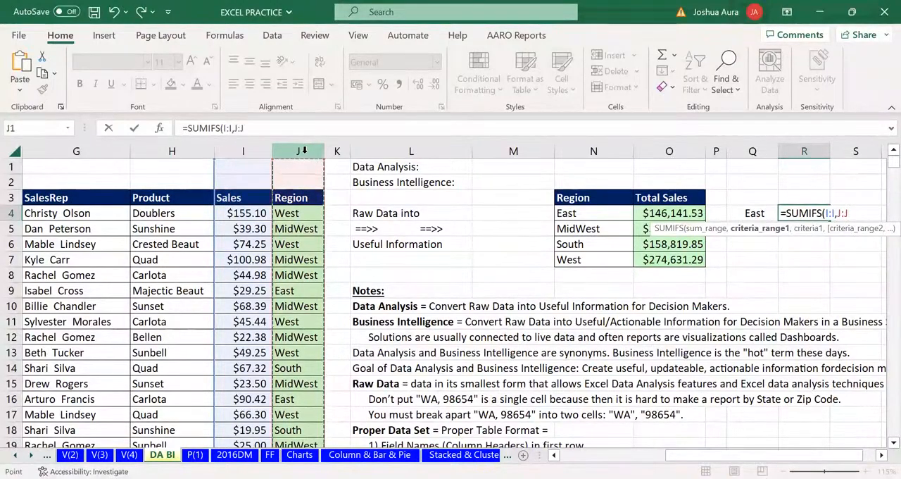
pyautogui.write(',')
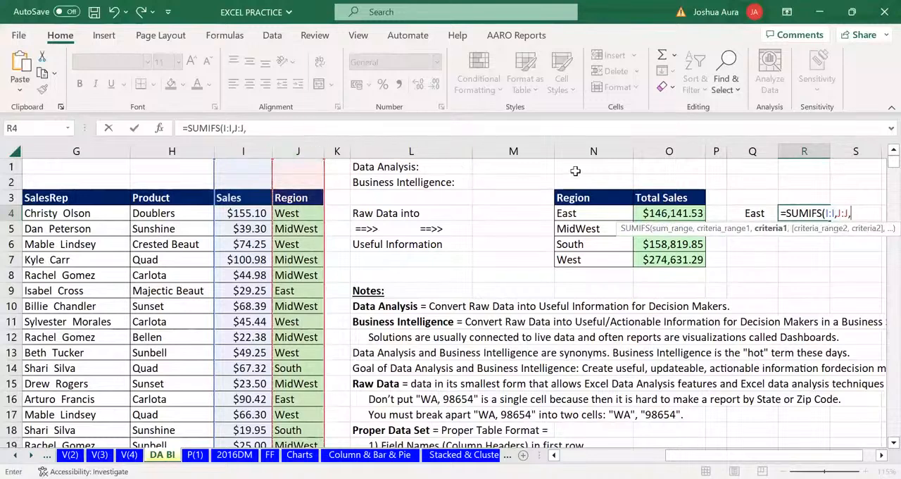
pyautogui.click(754, 212)
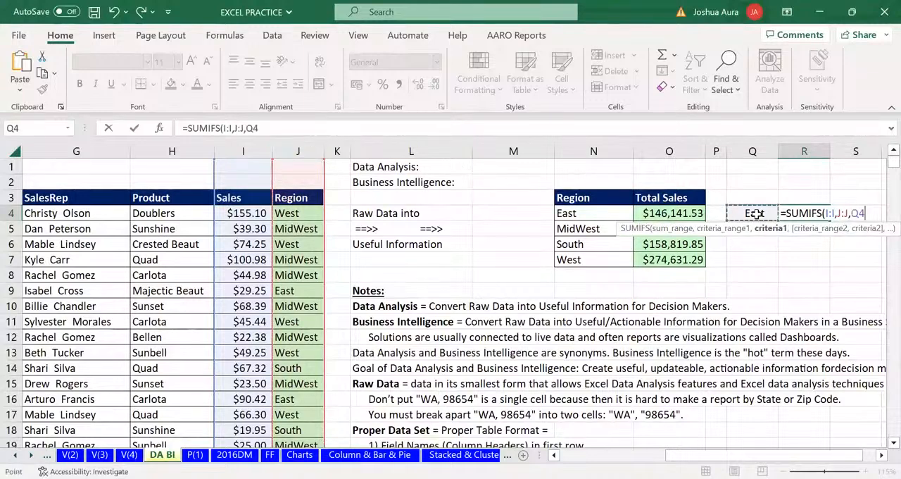
pyautogui.write(')')
pyautogui.press('Return')
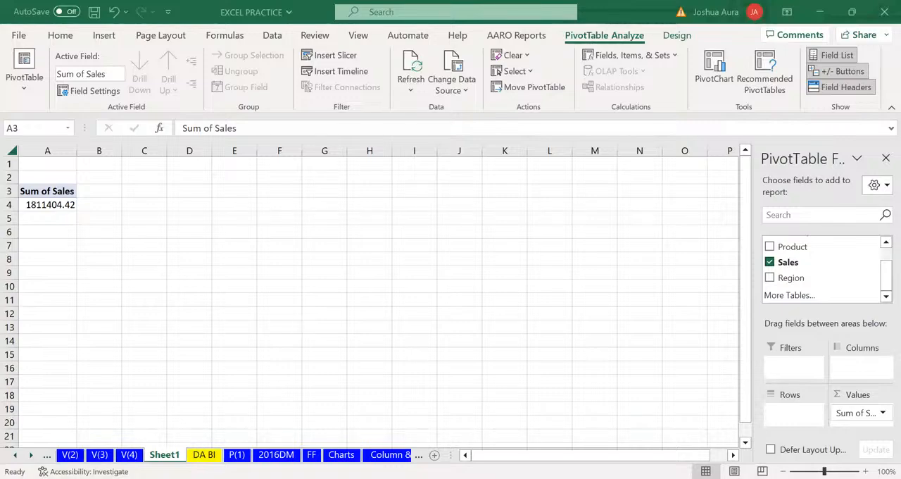
# Create a PivotTable on a new worksheet from the sales data in F3:J10004 of the DA BI sheet
pyautogui.click(204, 455)
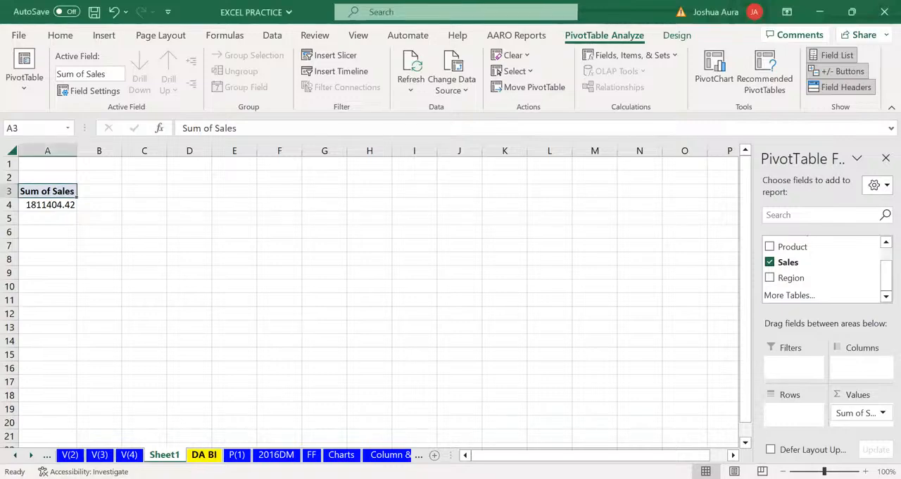
pyautogui.click(204, 455)
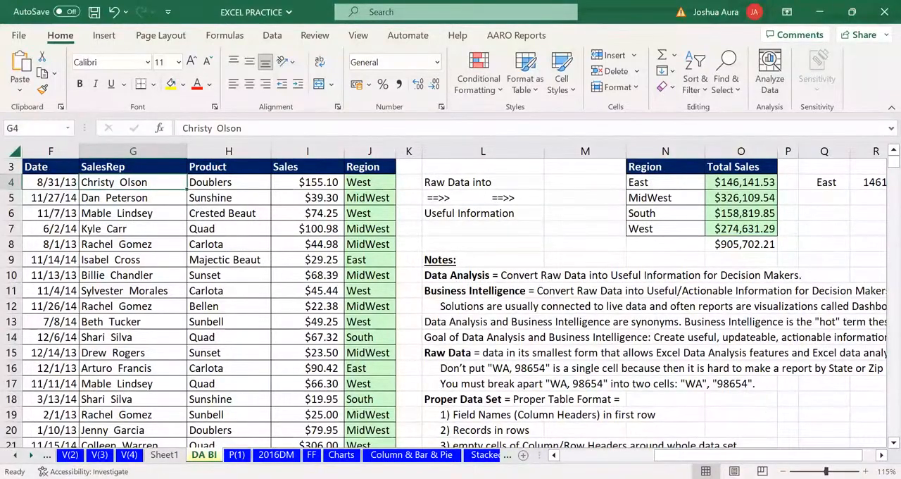
pyautogui.hscroll(1, 451, 303)
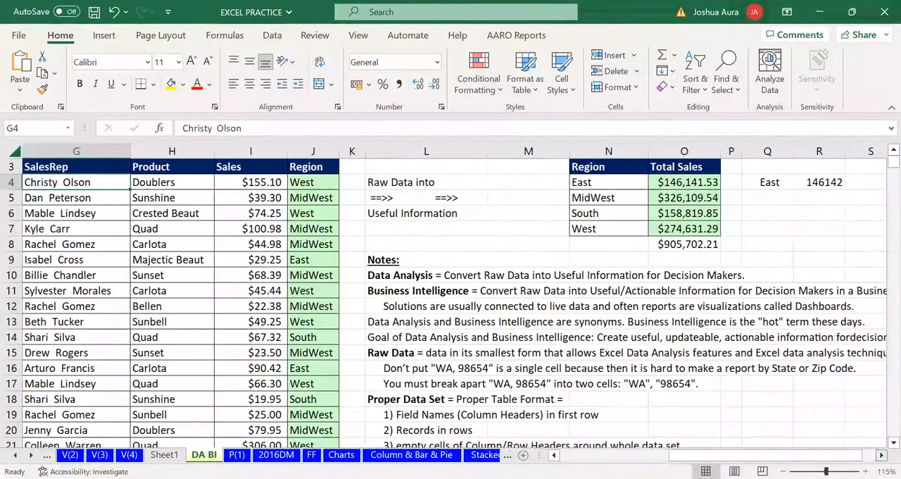
pyautogui.hscroll(1, 451, 303)
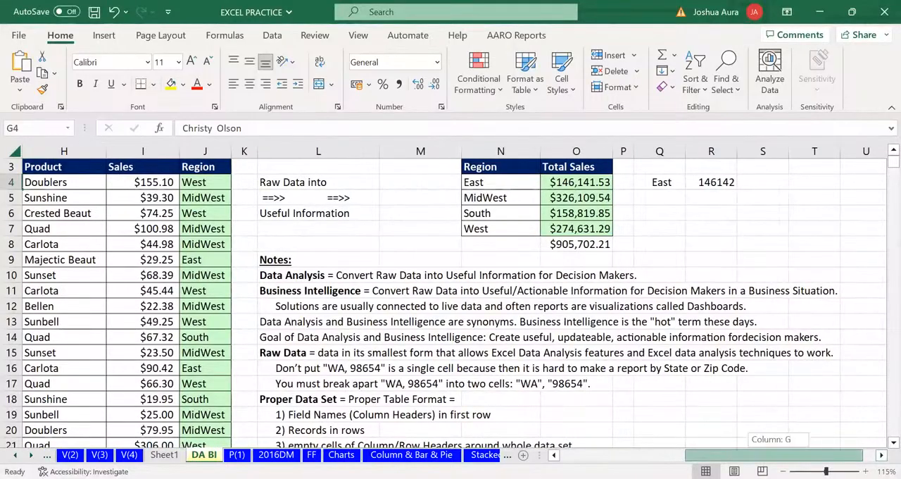
pyautogui.moveTo(857, 455); pyautogui.dragTo(730, 455)
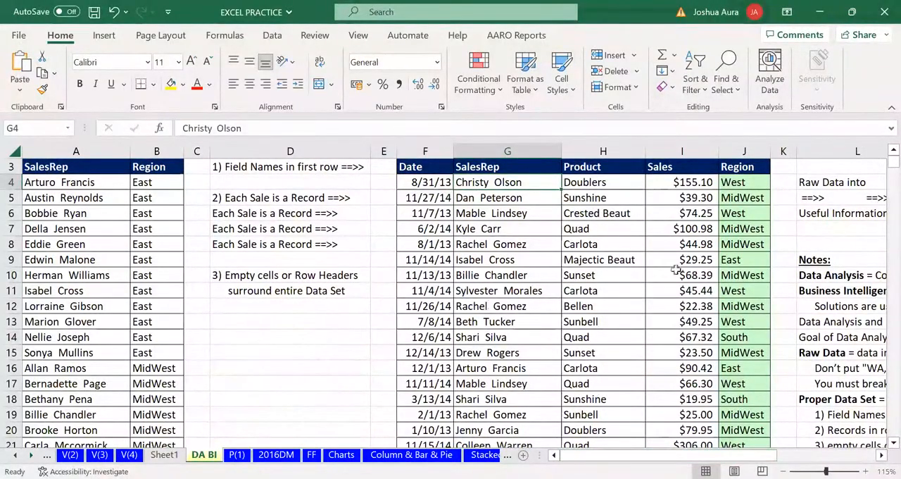
pyautogui.click(476, 196)
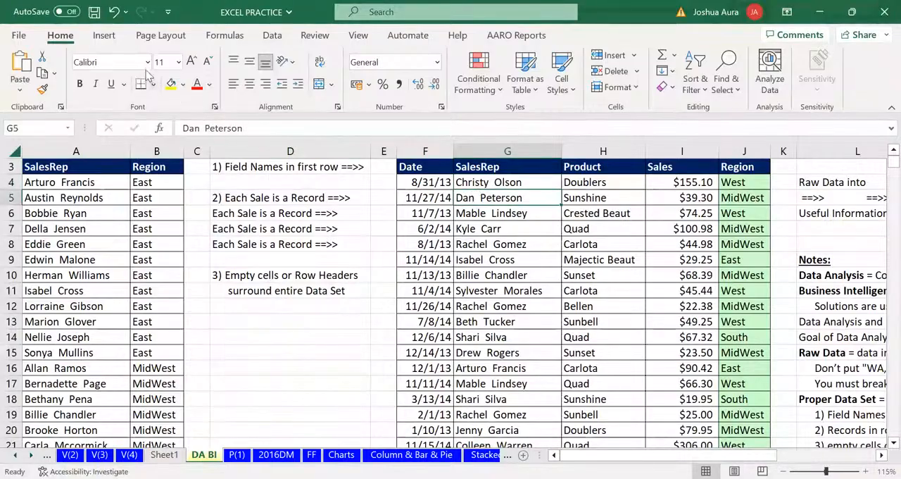
pyautogui.click(103, 36)
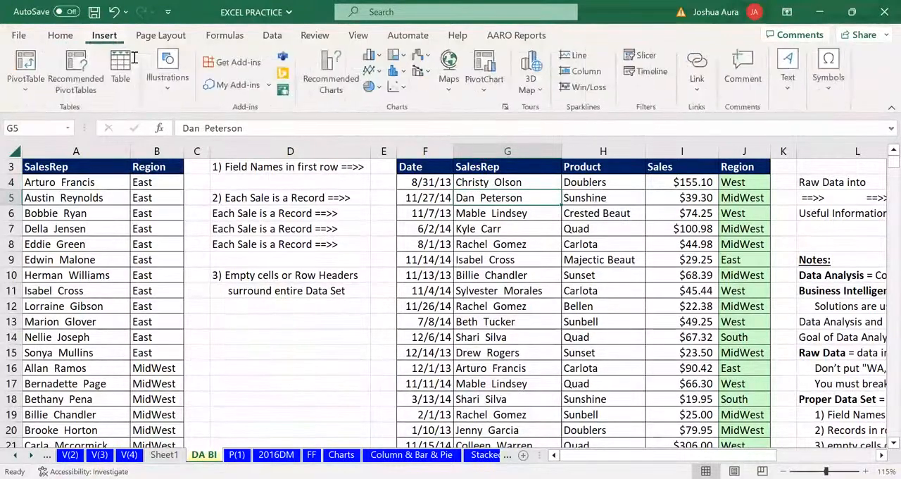
pyautogui.click(26, 69)
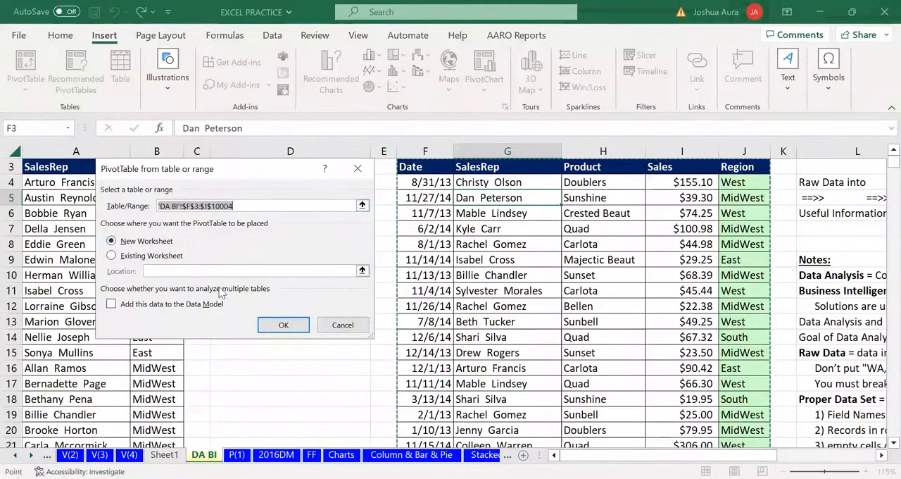
pyautogui.click(289, 325)
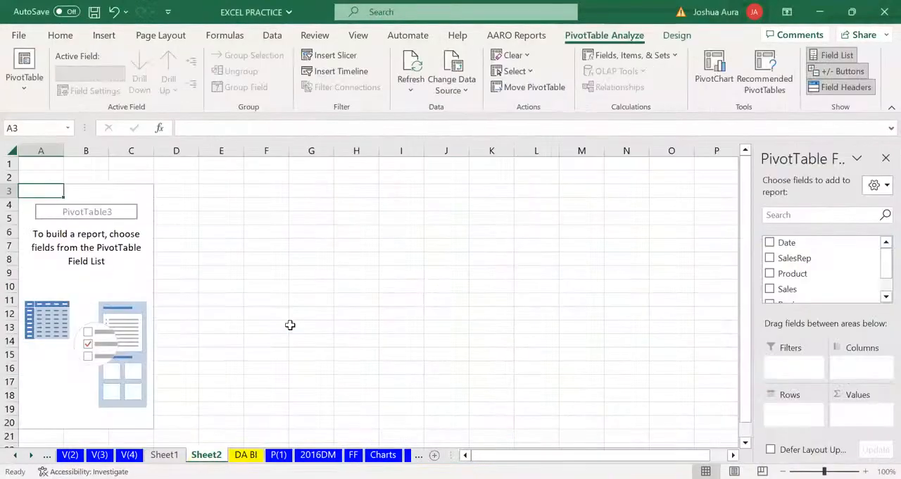
# Add the Region field to the rows of the new PivotTable
pyautogui.click(885, 296)
pyautogui.click(886, 297)
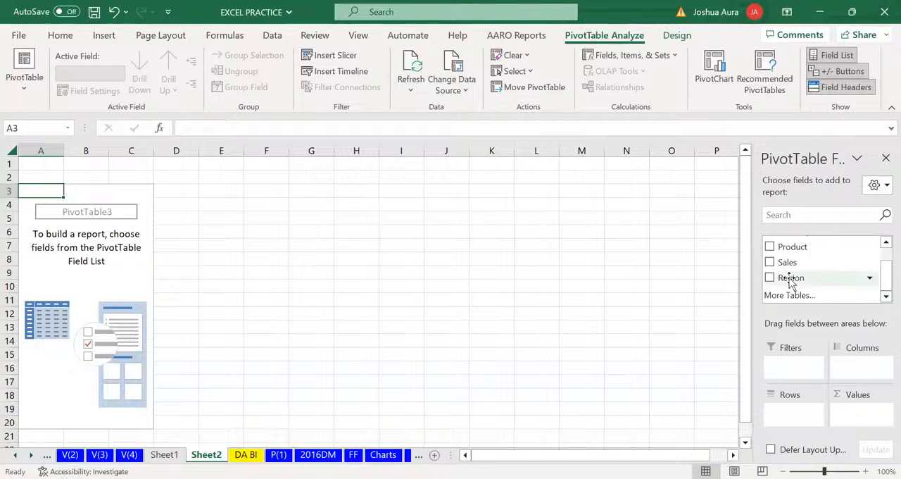
pyautogui.moveTo(791, 282); pyautogui.dragTo(782, 415)
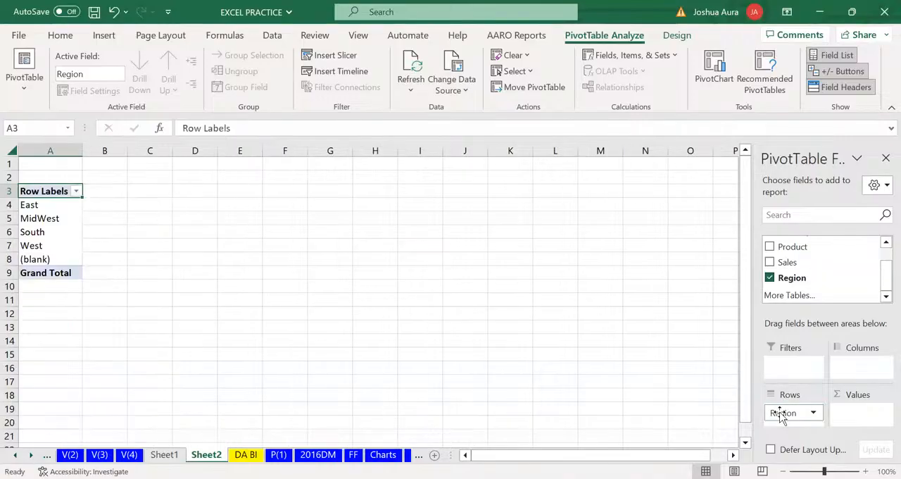
pyautogui.click(782, 413)
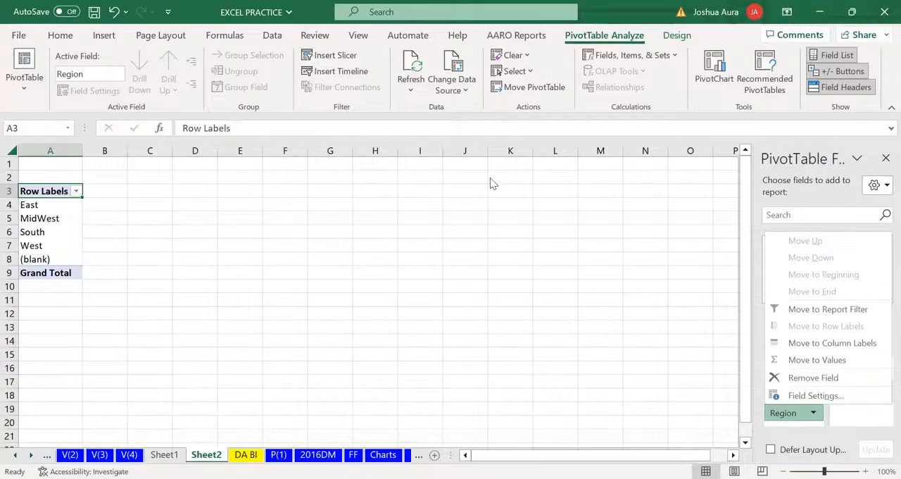
# Add the Sales field to the values of the region PivotTable on Sheet2, summarised as a sum
pyautogui.click(655, 266)
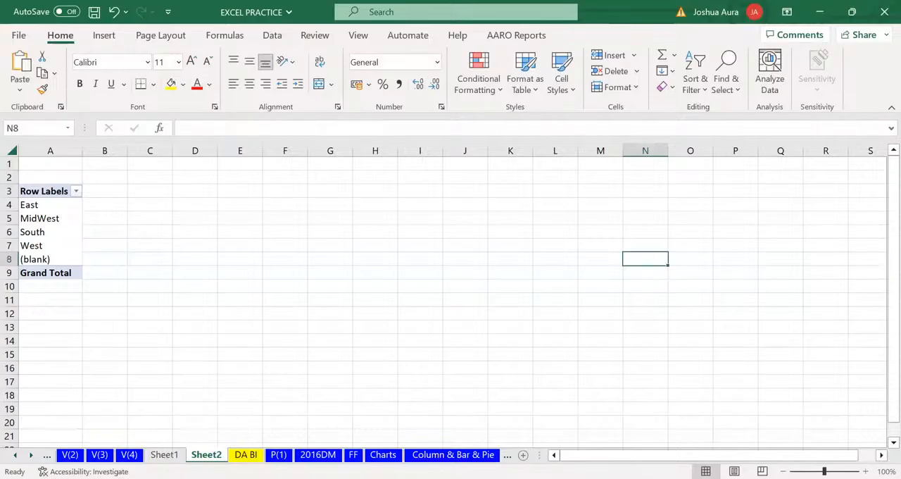
pyautogui.click(221, 381)
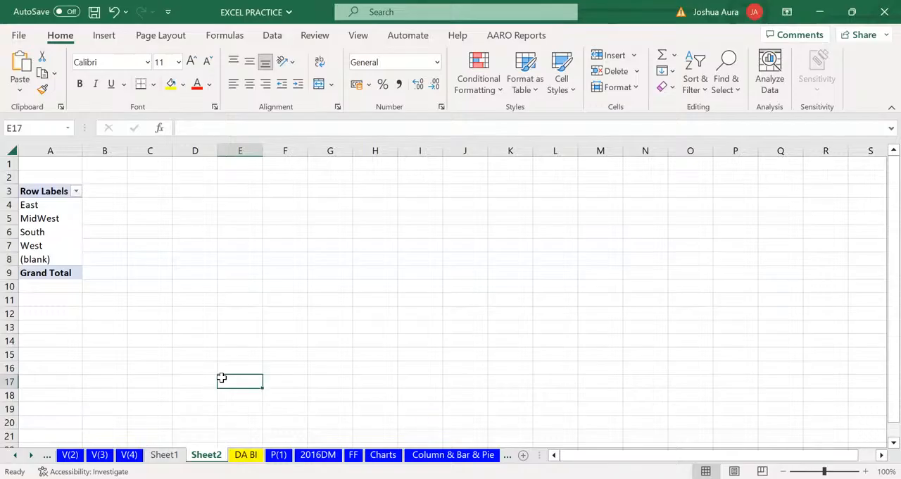
pyautogui.click(40, 204)
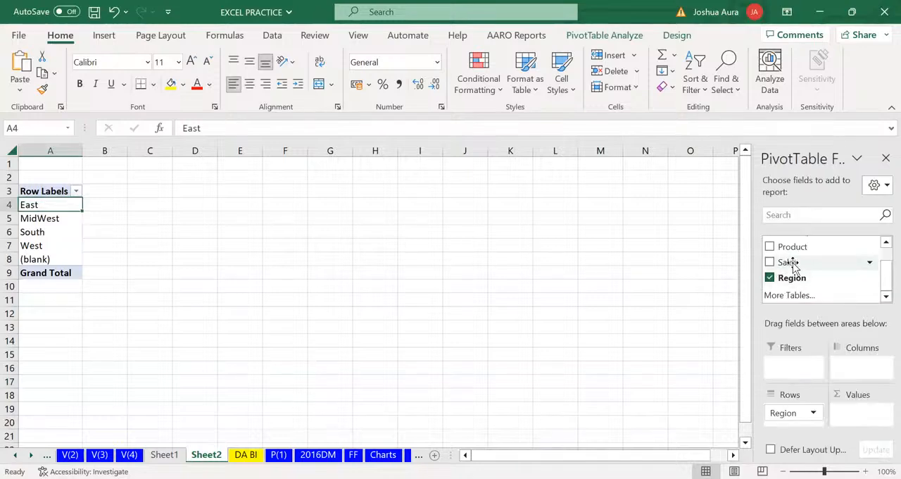
pyautogui.moveTo(795, 263); pyautogui.dragTo(853, 418)
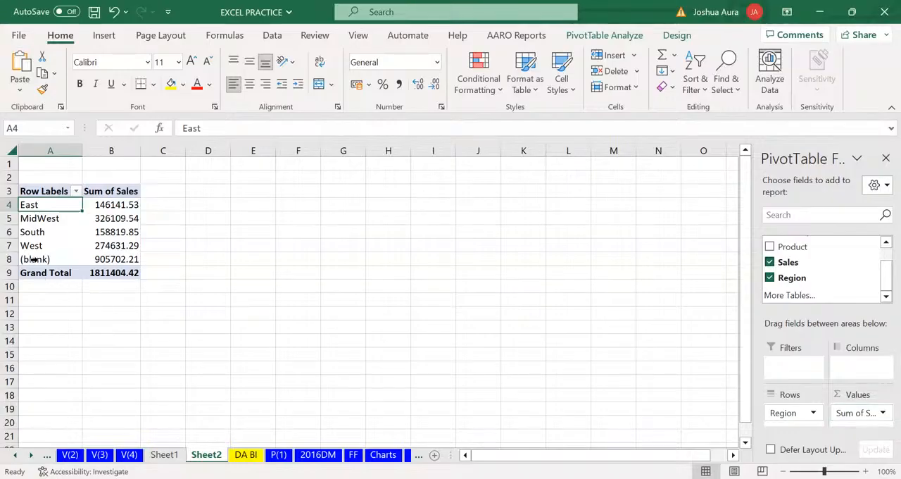
pyautogui.moveTo(106, 262)
pyautogui.hotkey('alt', 'Tab')
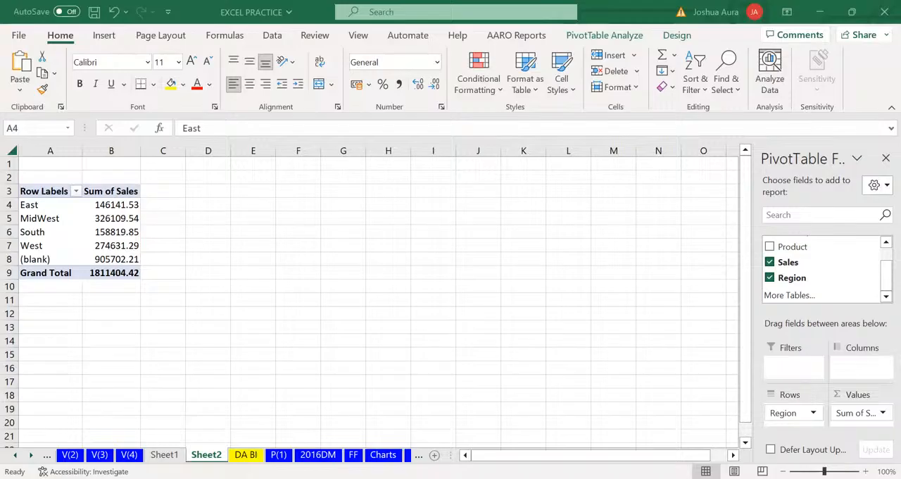
# Create another PivotTable on a new worksheet from the sales data in F3:J10004 of the DA BI sheet
pyautogui.click(246, 455)
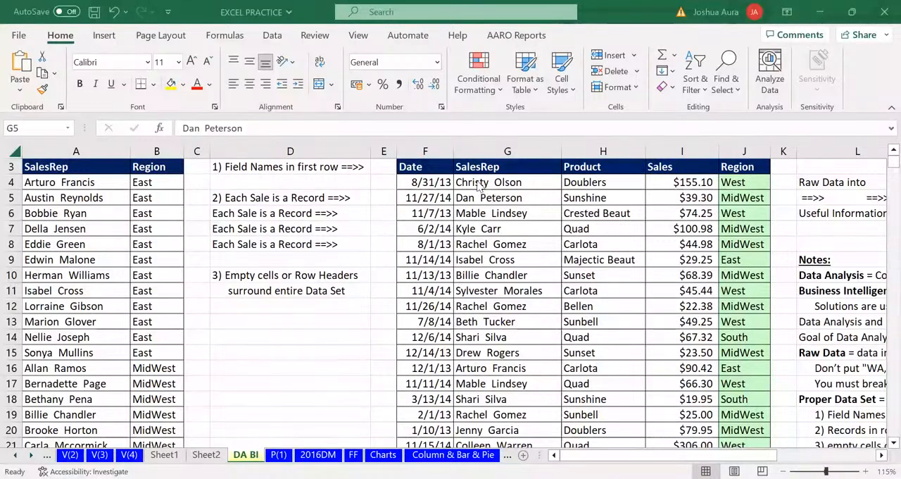
pyautogui.click(485, 242)
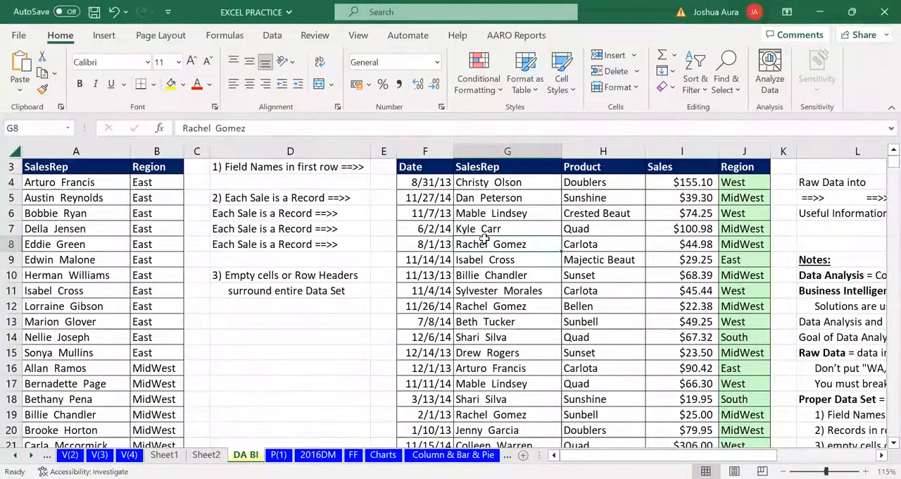
pyautogui.click(422, 243)
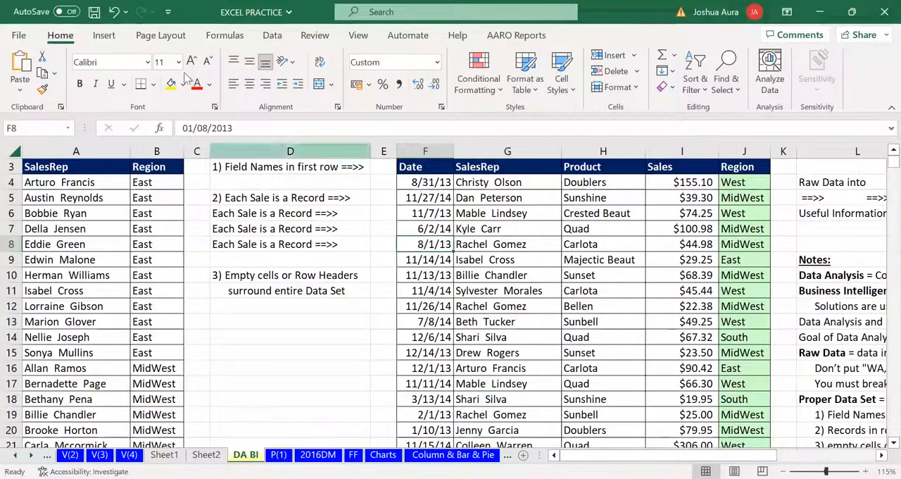
pyautogui.click(106, 39)
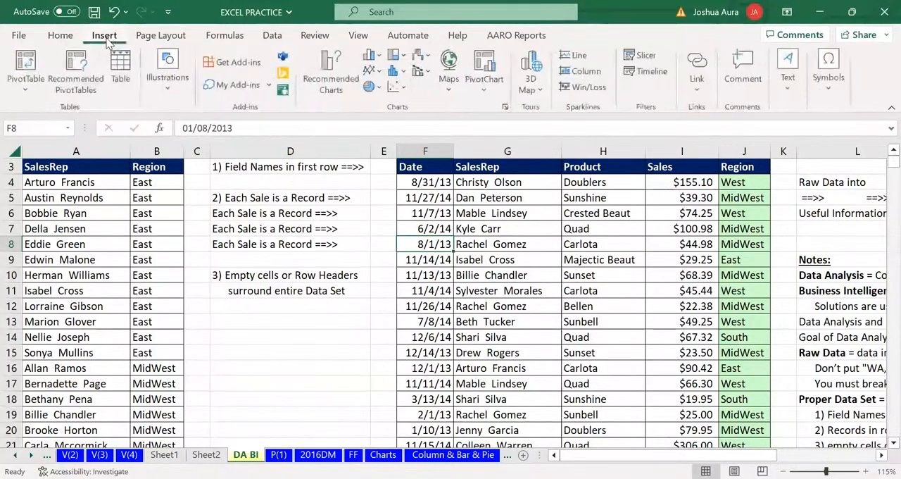
pyautogui.click(28, 60)
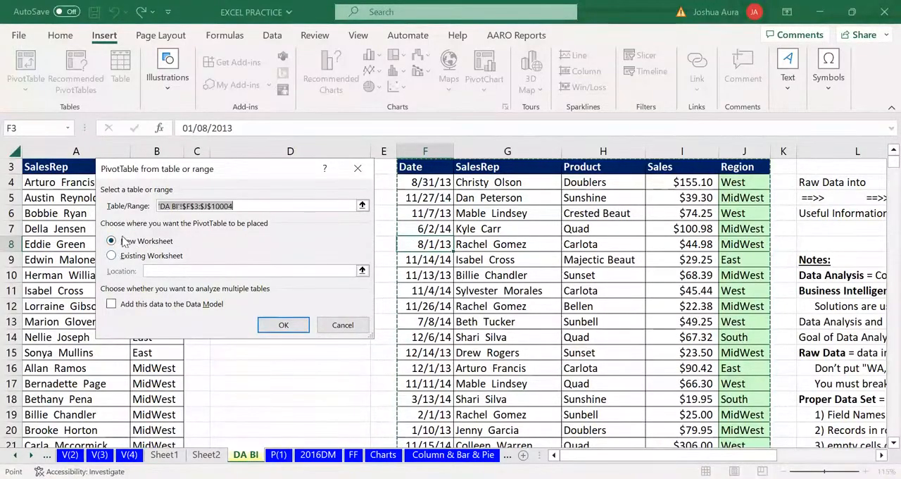
pyautogui.click(282, 324)
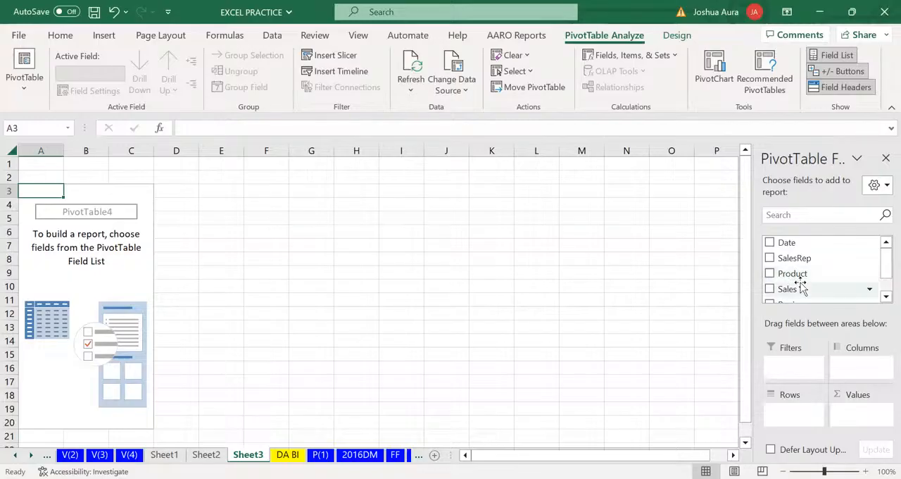
# Build the new PivotTable with Region in the rows and the sum of Sales in the values
pyautogui.click(885, 298)
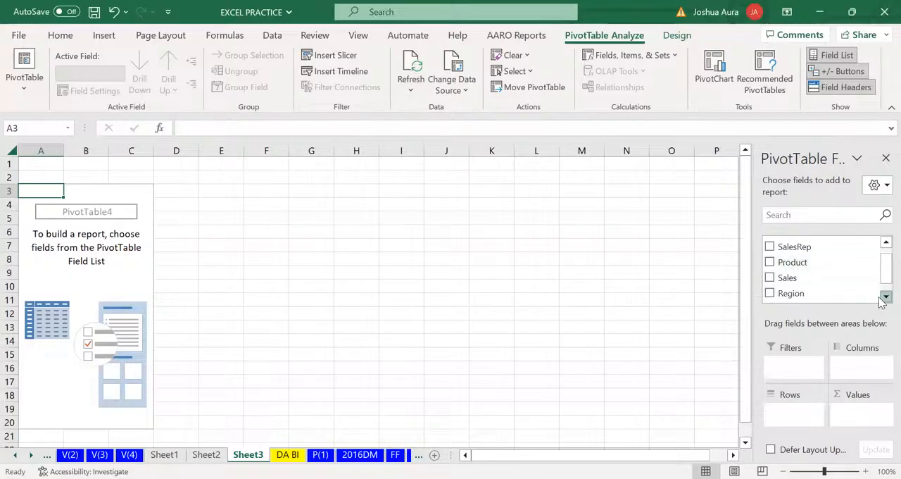
pyautogui.click(884, 298)
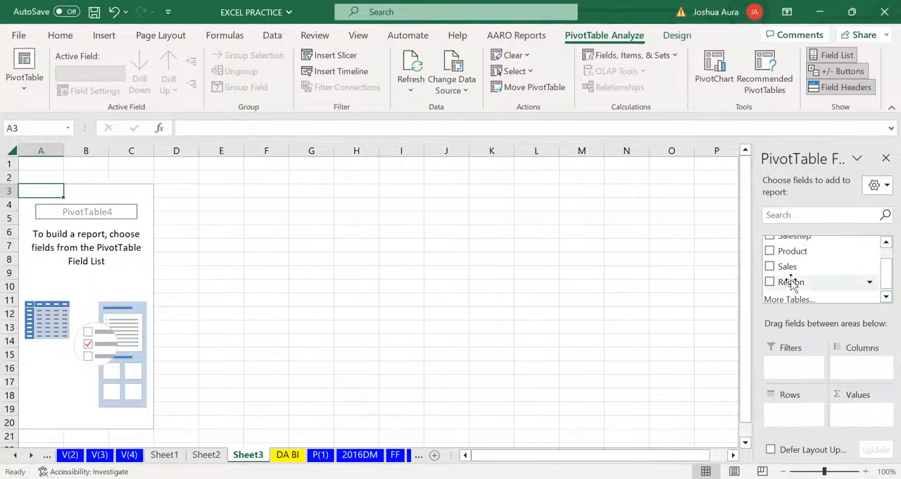
pyautogui.moveTo(790, 281); pyautogui.dragTo(787, 419)
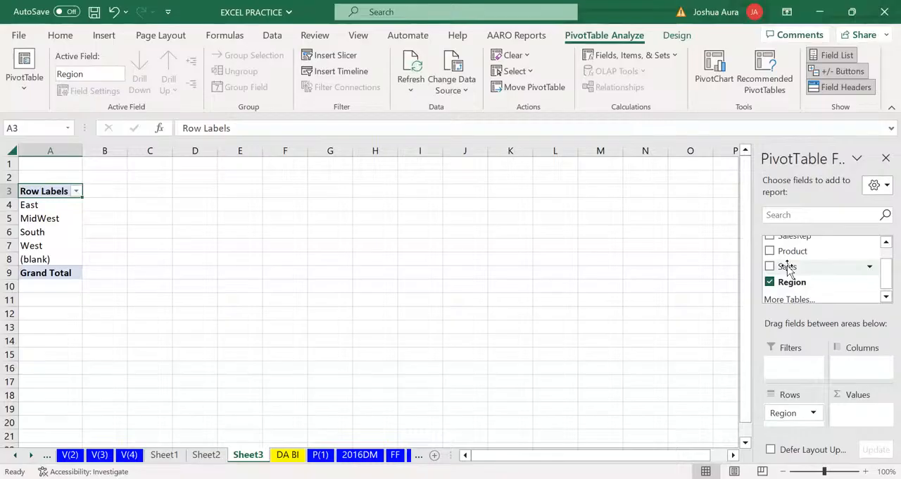
pyautogui.moveTo(787, 270); pyautogui.dragTo(849, 417)
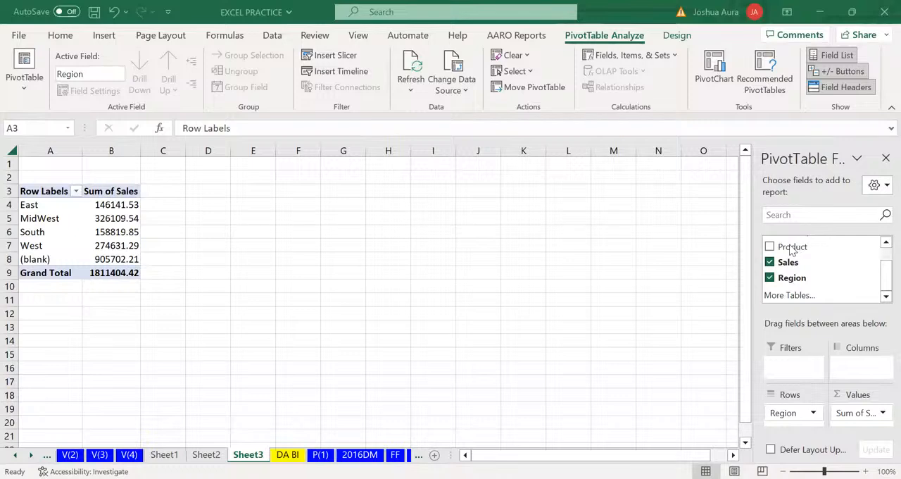
# Add the Product field as a report filter and filter the PivotTable to the product Majectic Beaut
pyautogui.click(800, 361)
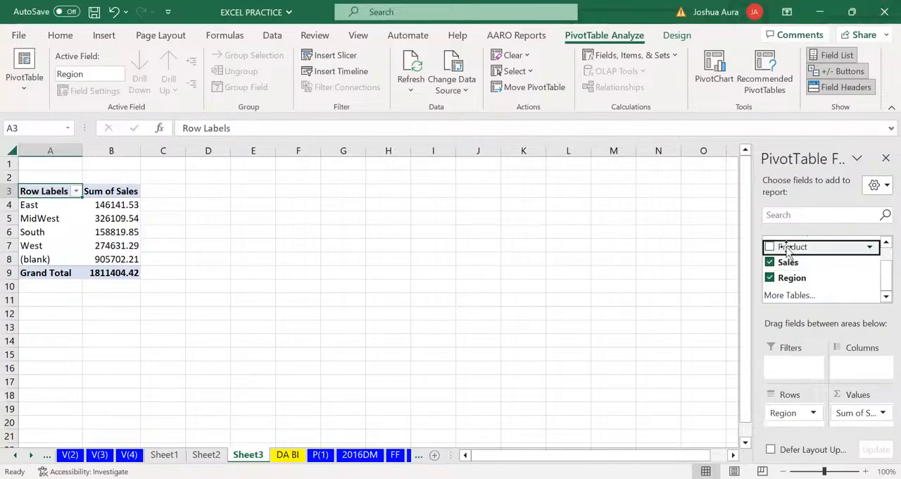
pyautogui.moveTo(787, 250); pyautogui.dragTo(800, 367)
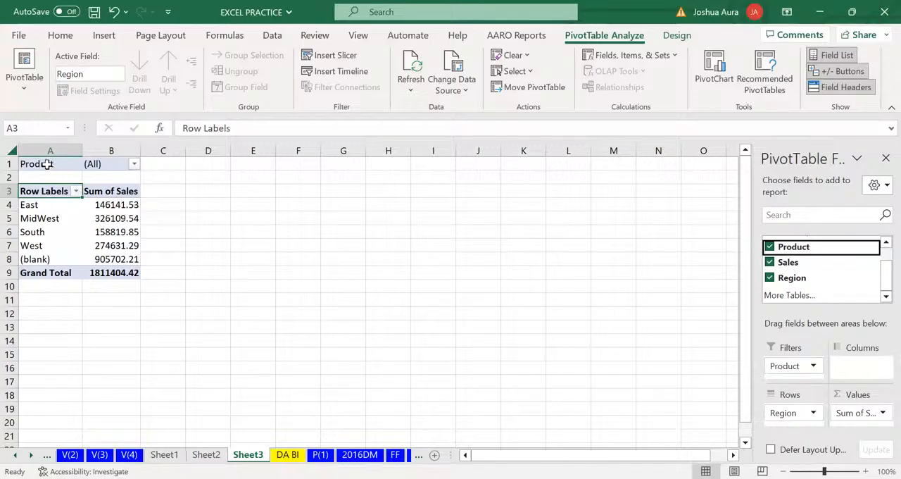
pyautogui.click(135, 165)
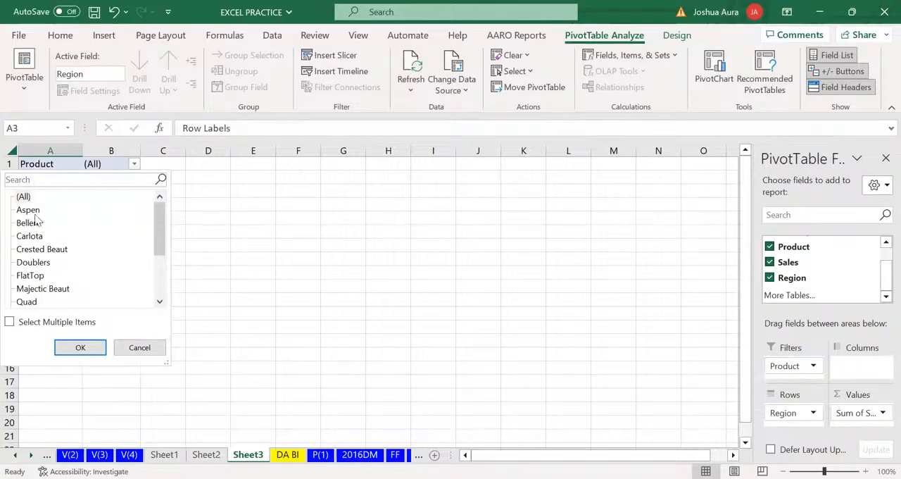
pyautogui.click(46, 290)
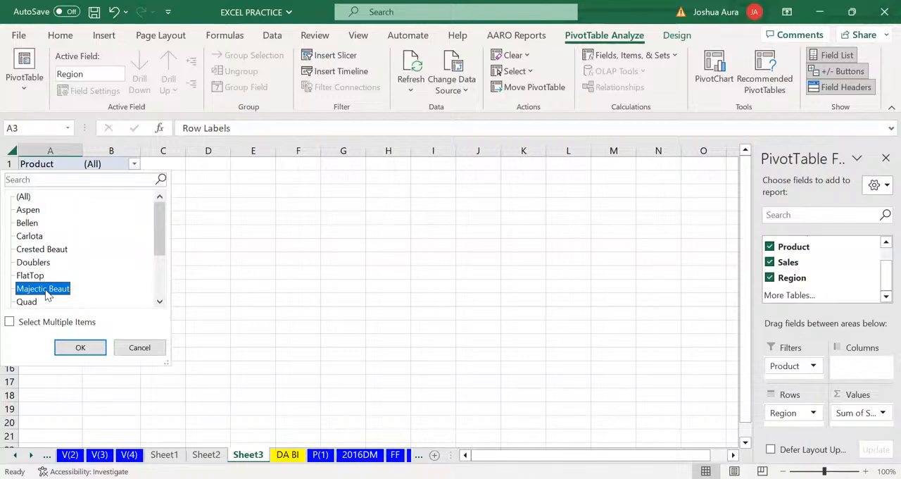
pyautogui.click(74, 347)
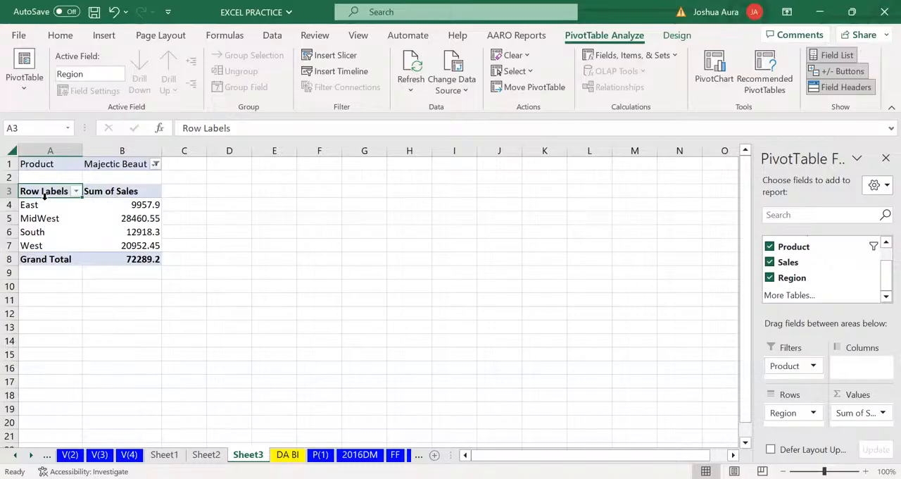